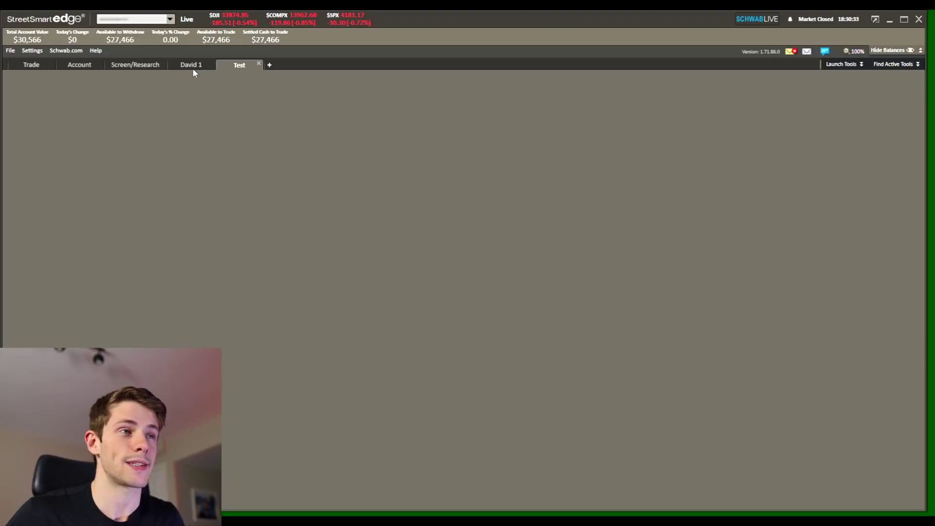
Add a blank layout and move the VINO trade window to the right edge of the Test layout
left_click(270, 66)
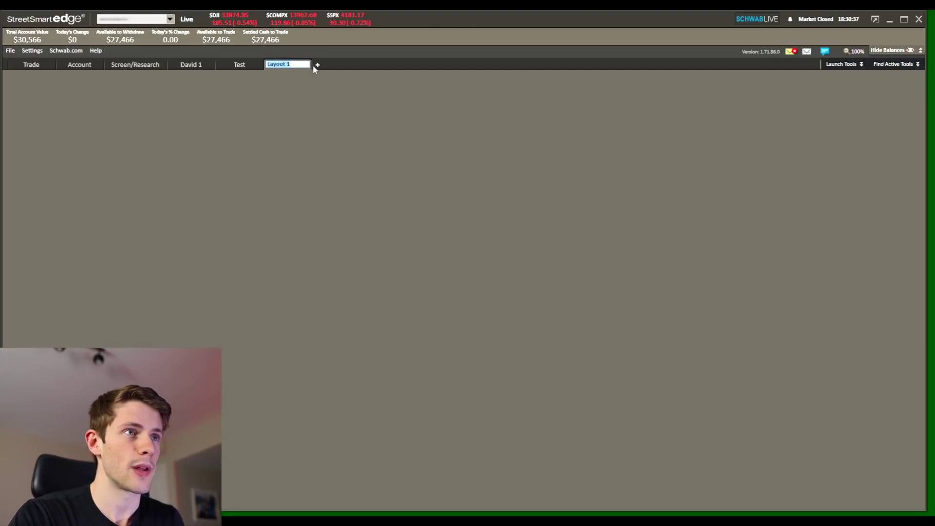
left_click(247, 63)
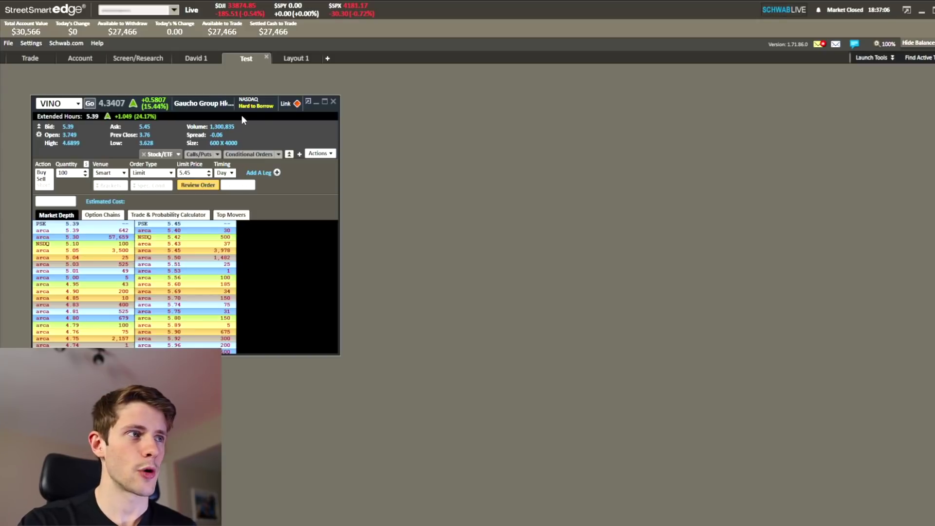
left_click_drag(212, 103, 831, 73)
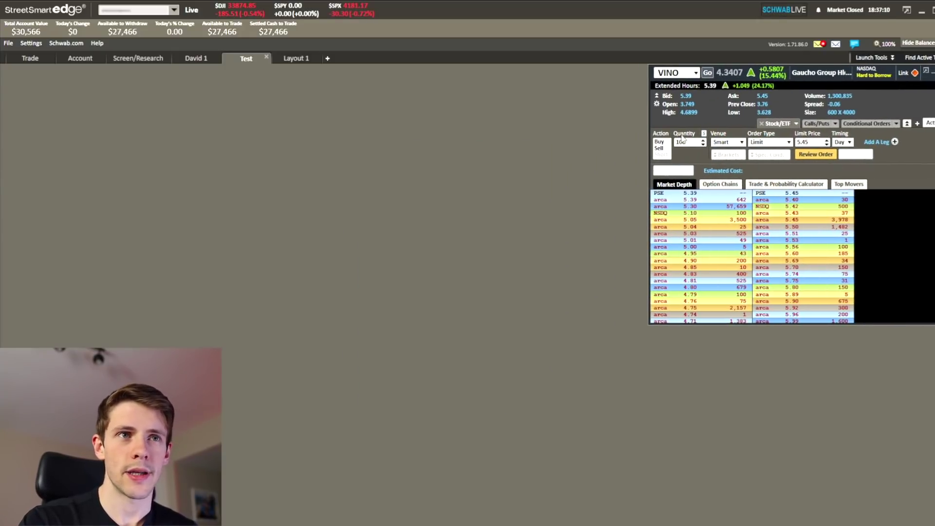
Set the VINO order's action to Sell with the Limit order type
left_click(660, 143)
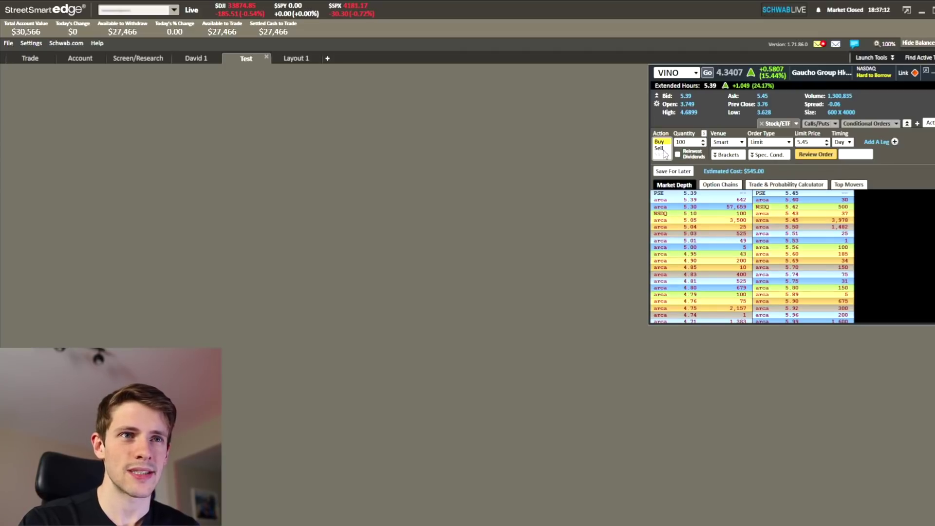
left_click(661, 148)
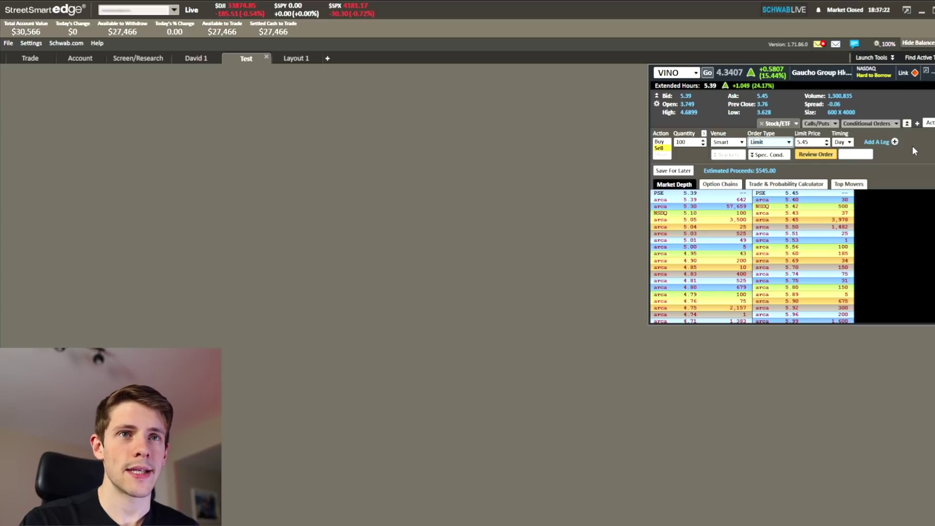
left_click(761, 157)
left_click(760, 156)
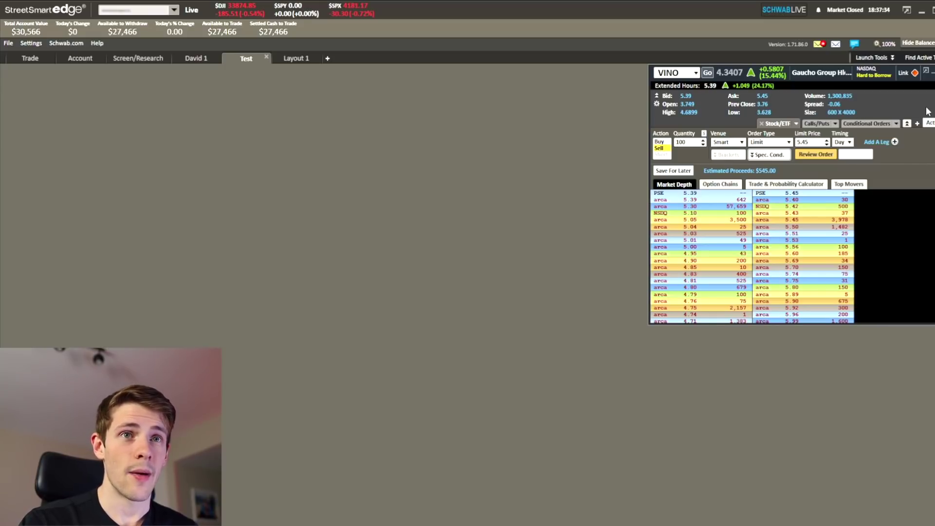
Set the VINO order's action to Buy and its order type to Stop
left_click(661, 141)
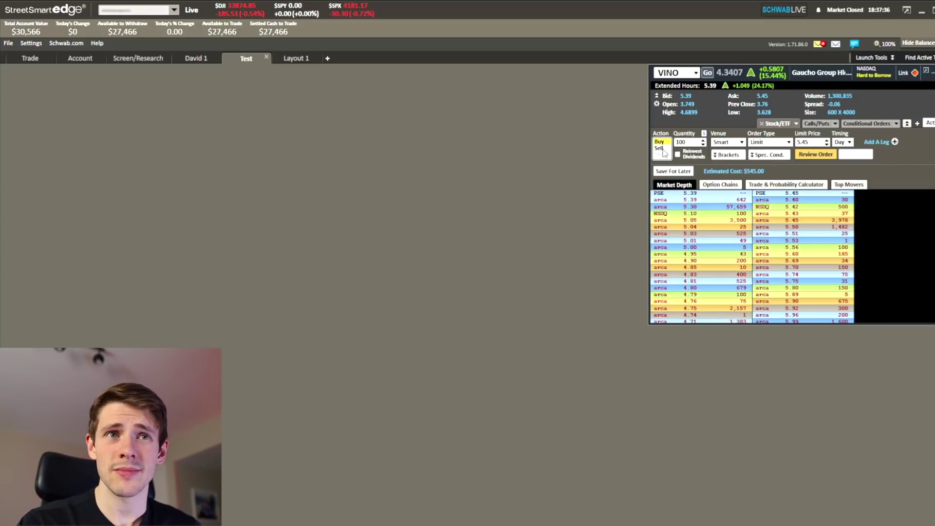
left_click(771, 144)
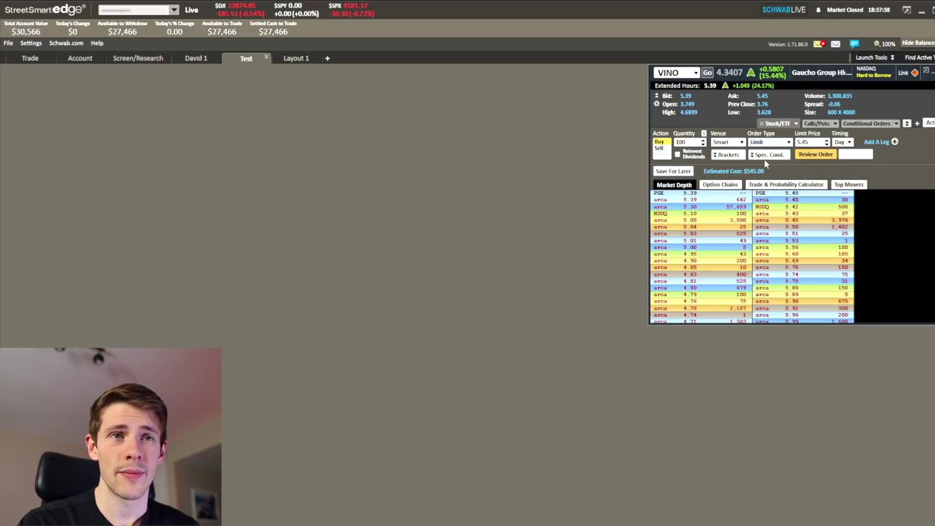
left_click(764, 159)
key("Down")
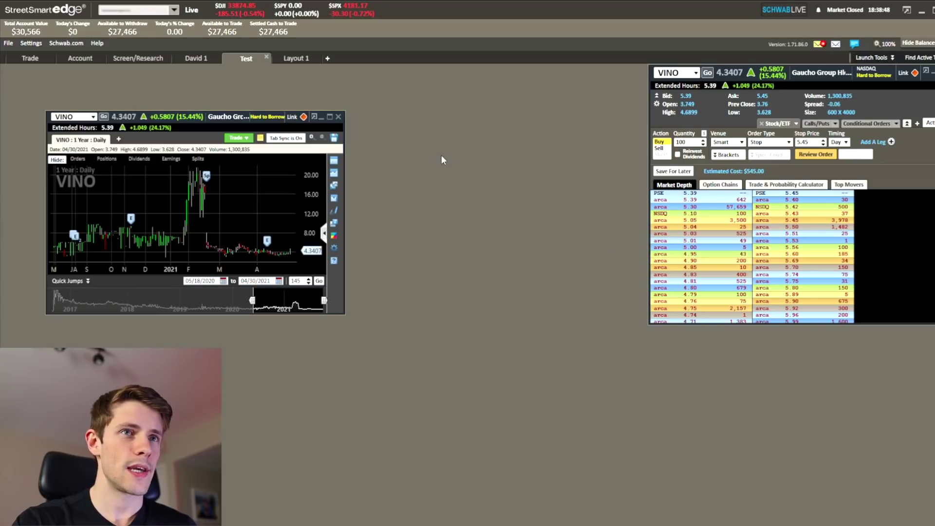
Place the VINO chart window directly beside the trade window and stretch it to the same bottom edge
left_click_drag(161, 123, 464, 77)
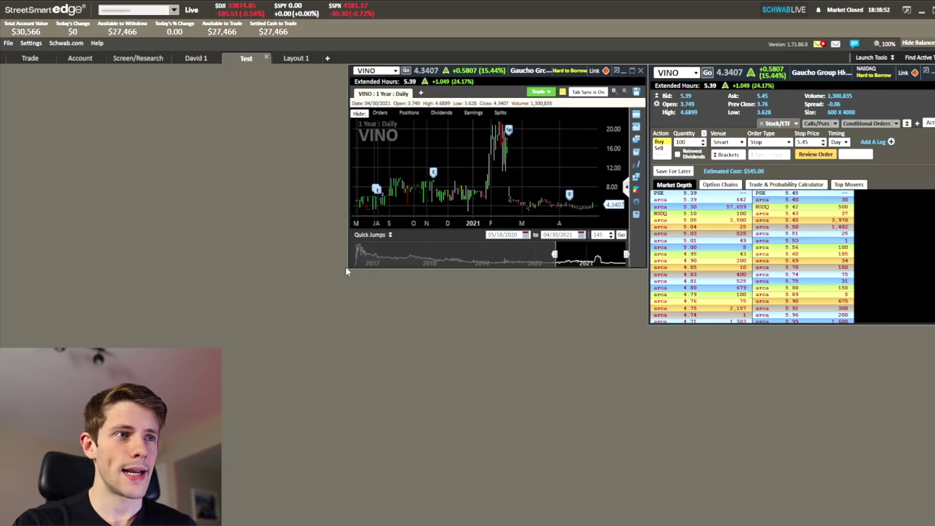
left_click_drag(351, 274, 353, 330)
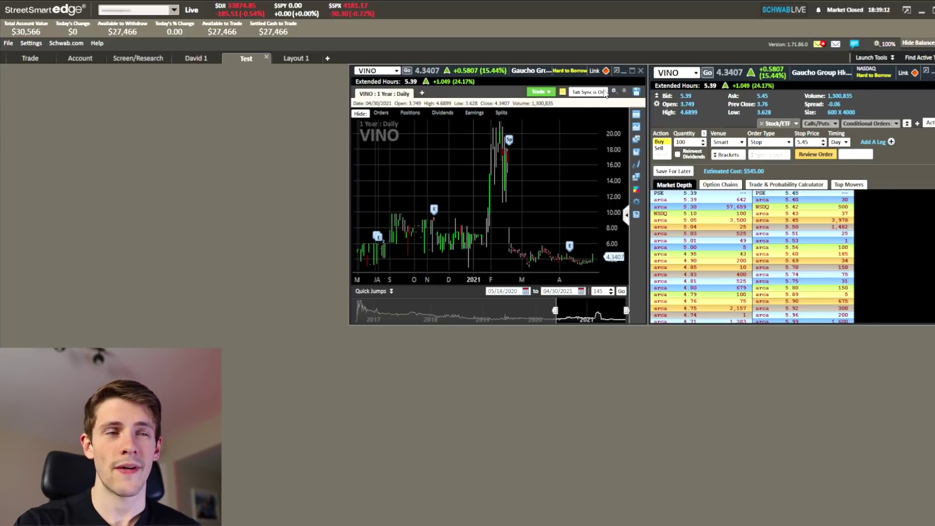
Load the symbol HMBL in the trade window so the linked chart follows it
left_click(377, 73)
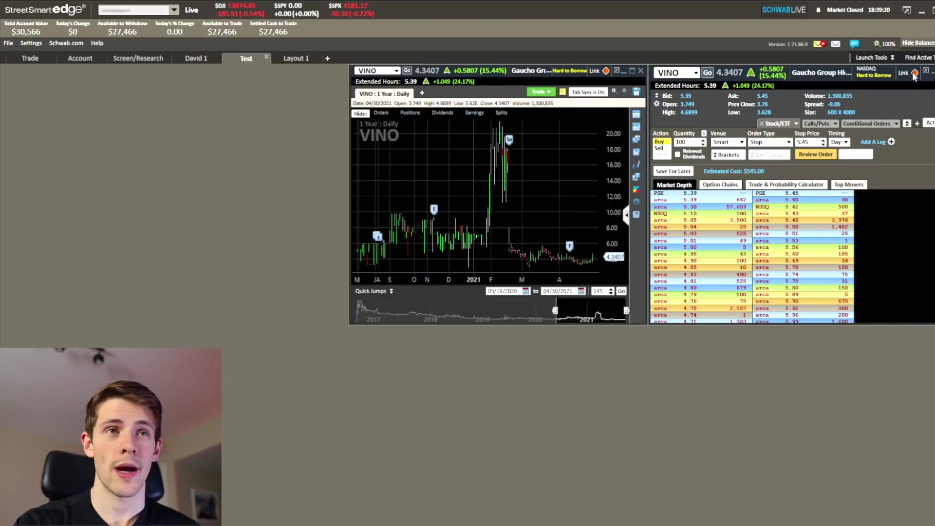
left_click(691, 75)
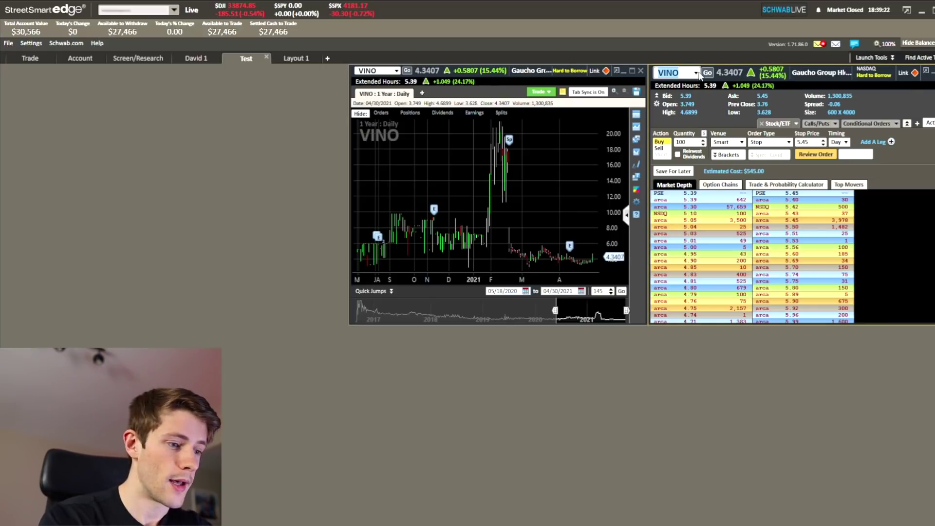
type("HMBL")
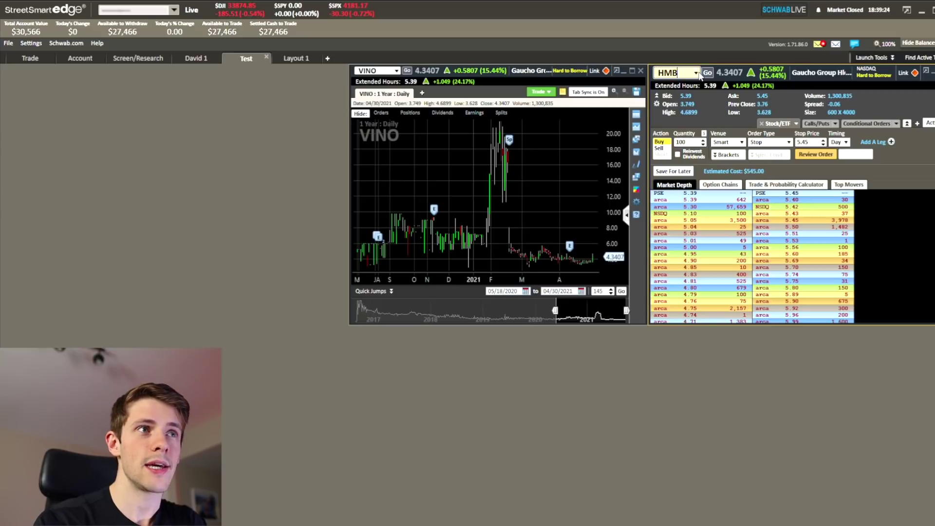
key("Return")
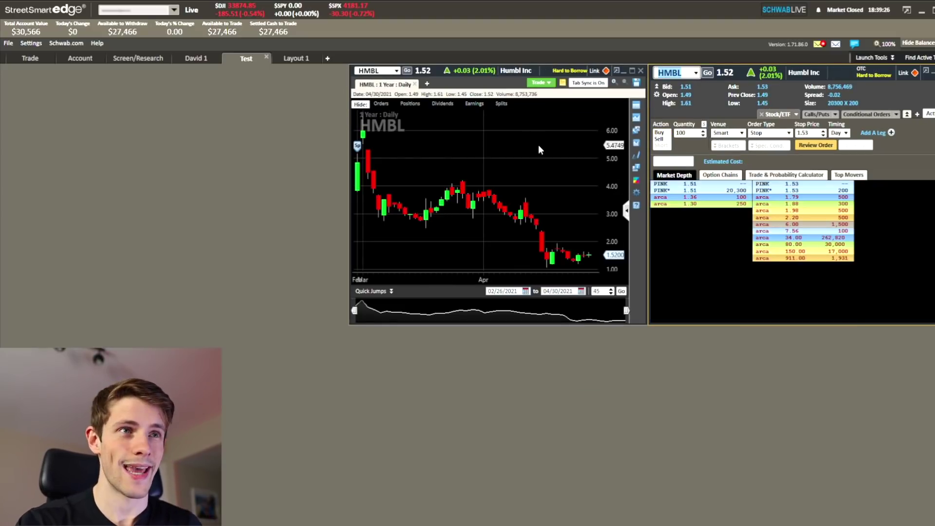
Assign the chart window to the teal star link group and load AAPL in the trade window
left_click(605, 72)
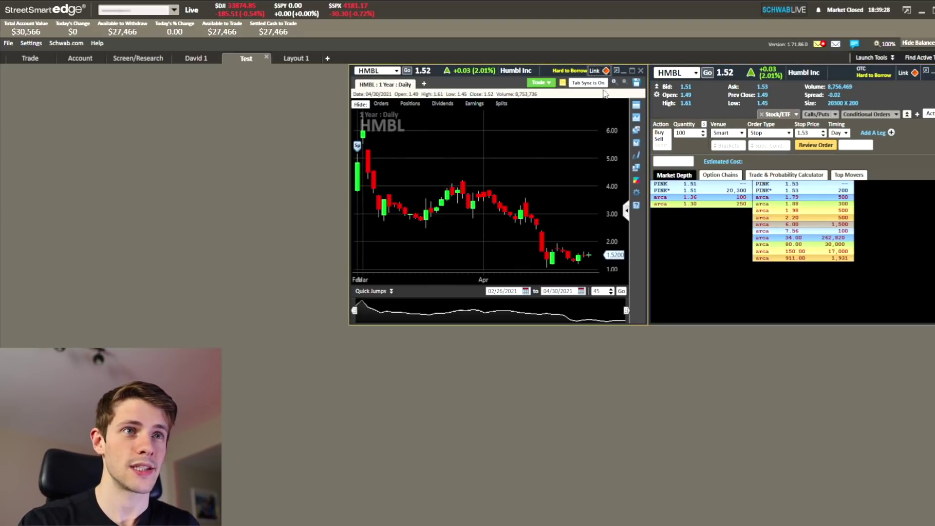
left_click(604, 95)
left_click(686, 74)
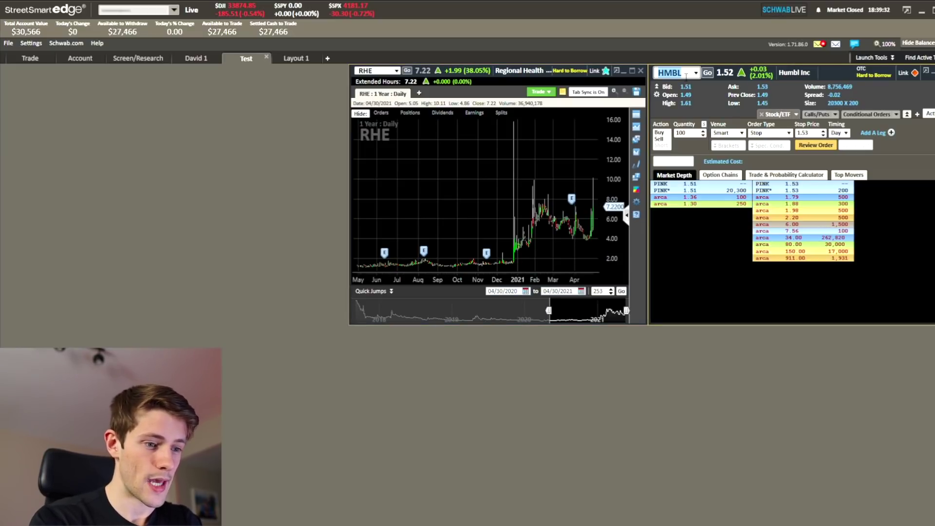
type("AAPL")
key("Return")
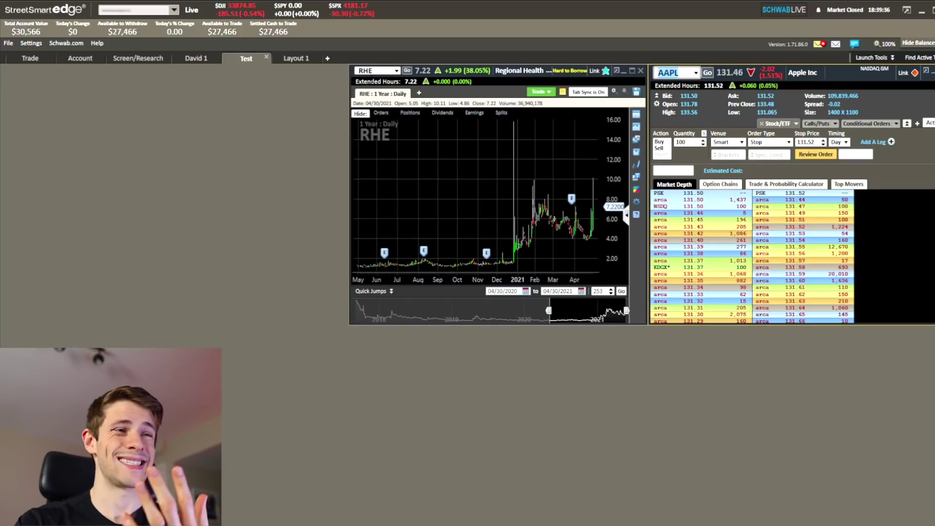
Relink the chart window to the trade window's orange diamond group
left_click(601, 73)
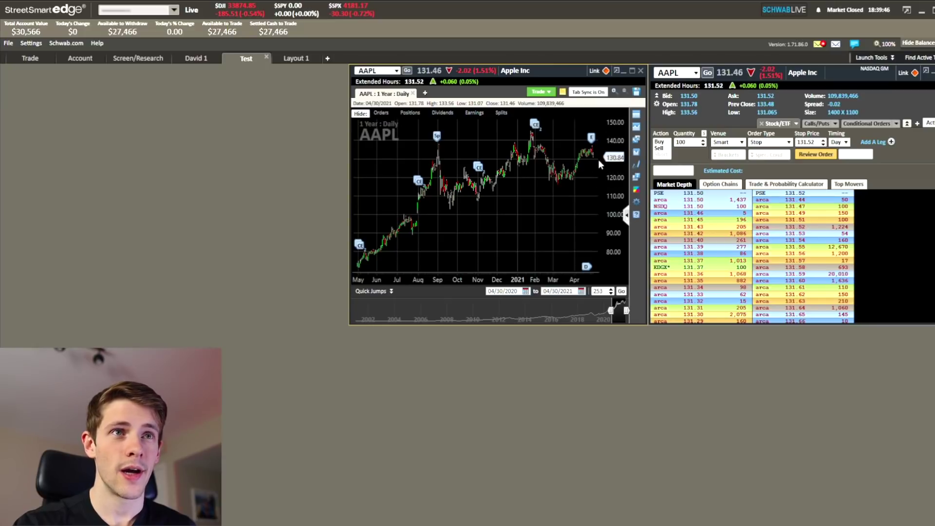
left_click(675, 73)
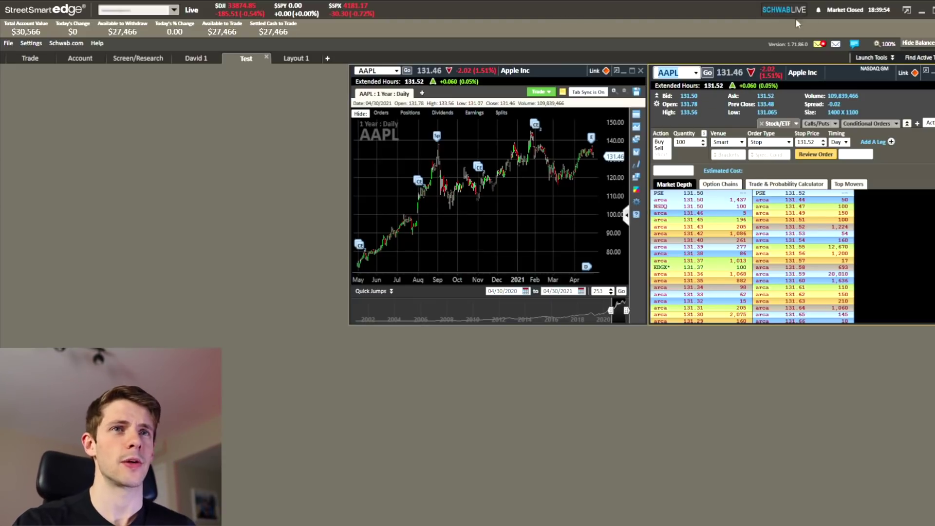
left_click(606, 72)
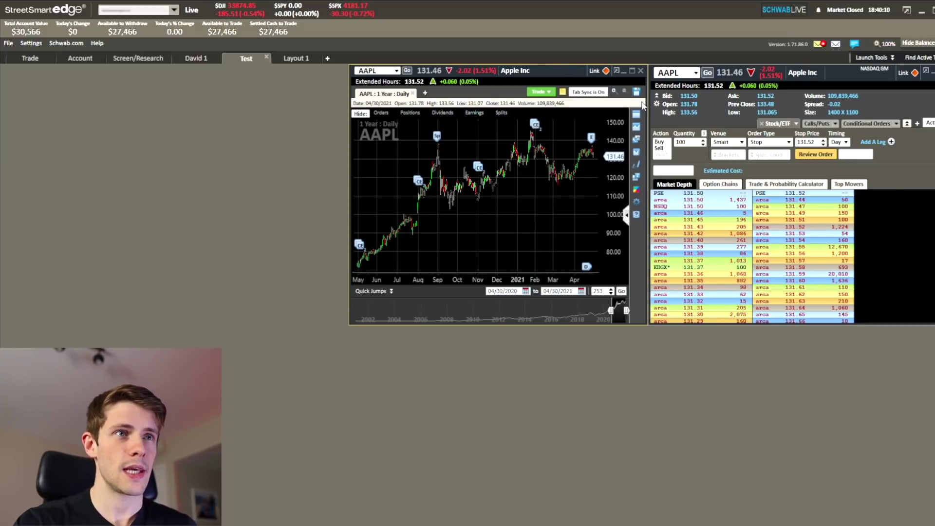
Add a second AAPL chart tab and shorten its date range to 67 days
left_click(422, 93)
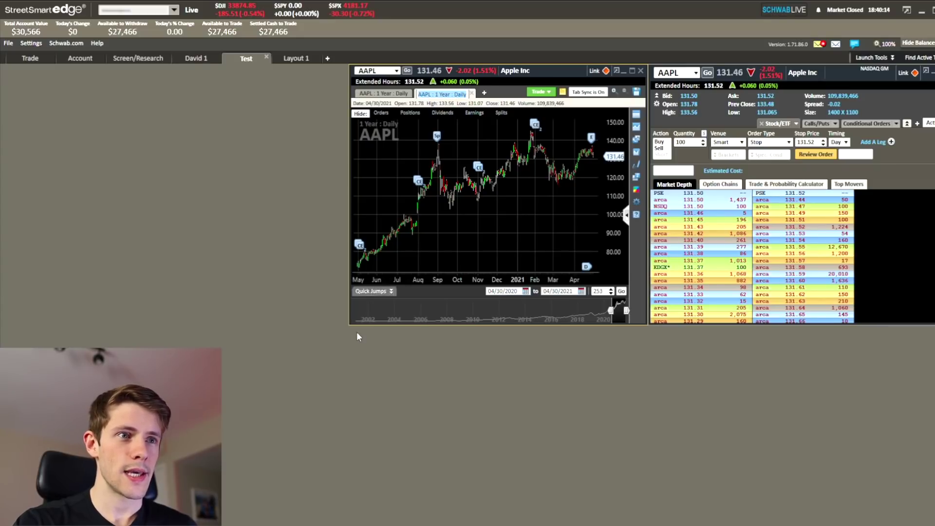
left_click(527, 290)
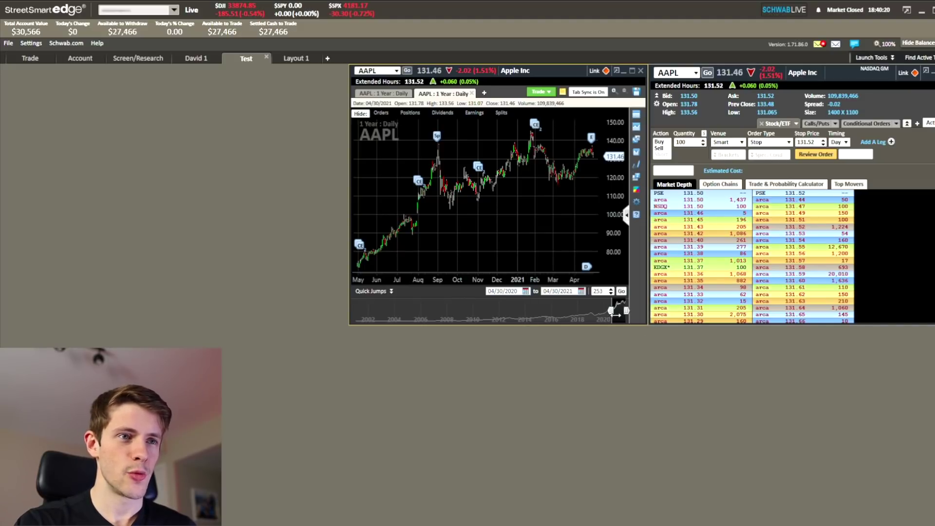
left_click_drag(588, 315, 644, 311)
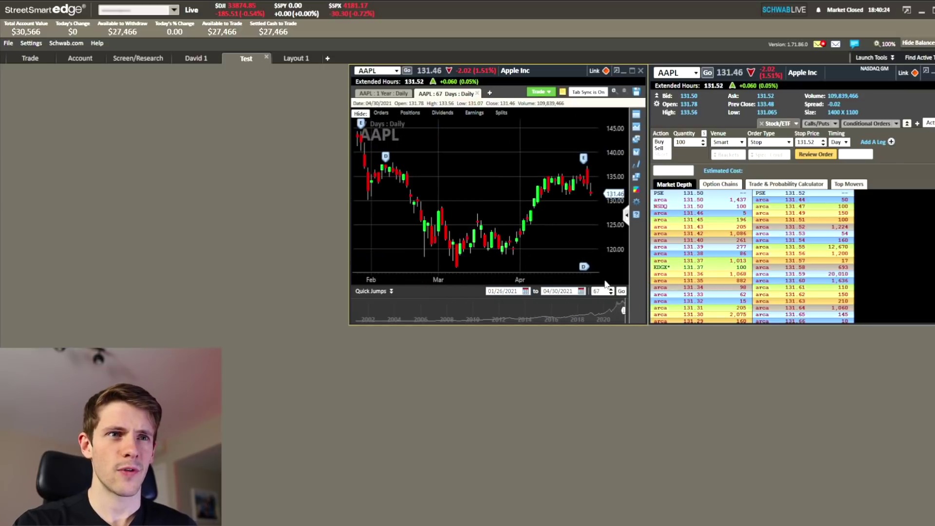
Set the first AAPL chart tab's type to 1 Minute and collapse the chart settings
left_click(637, 201)
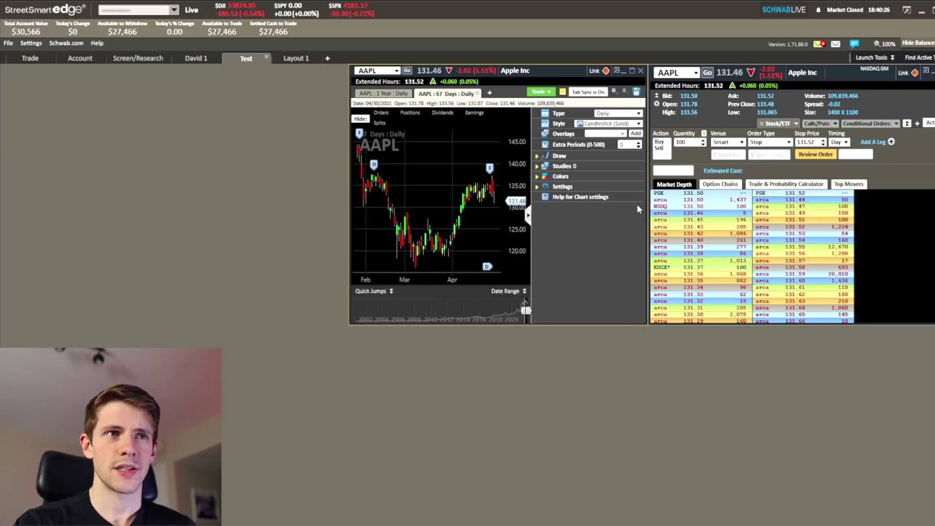
left_click(382, 93)
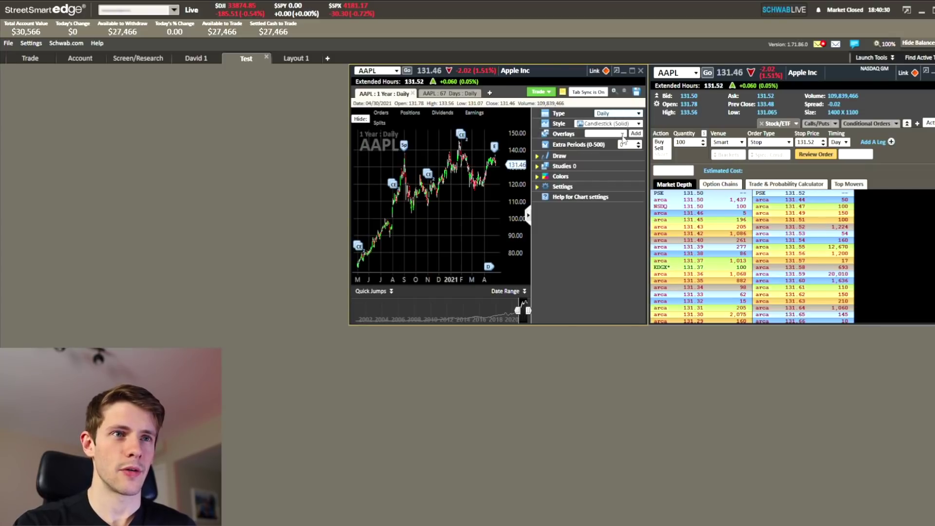
left_click(619, 213)
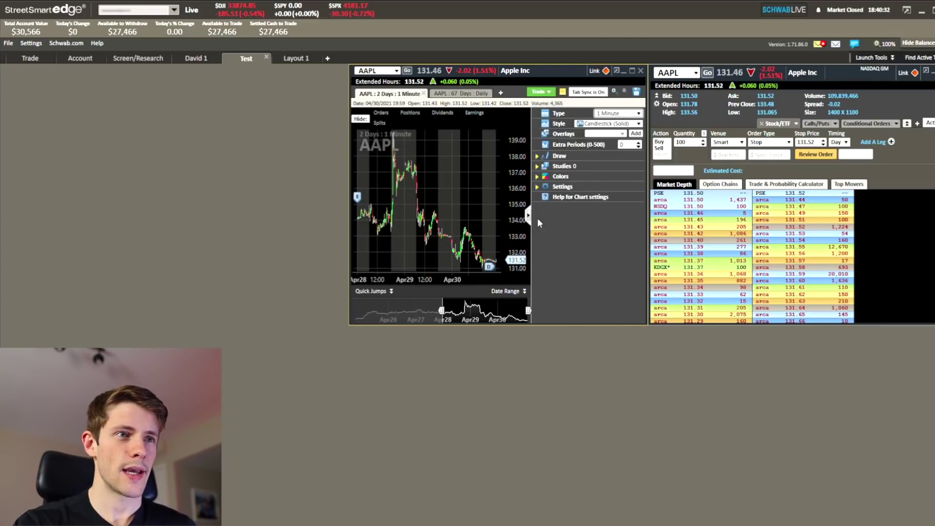
scroll(482, 234, "up", 3)
scroll(491, 241, "down", 5)
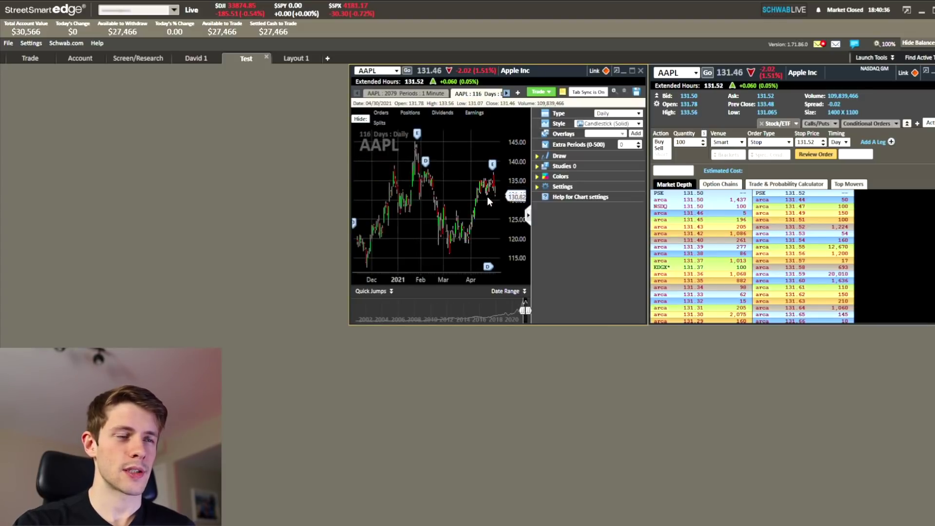
left_click(422, 95)
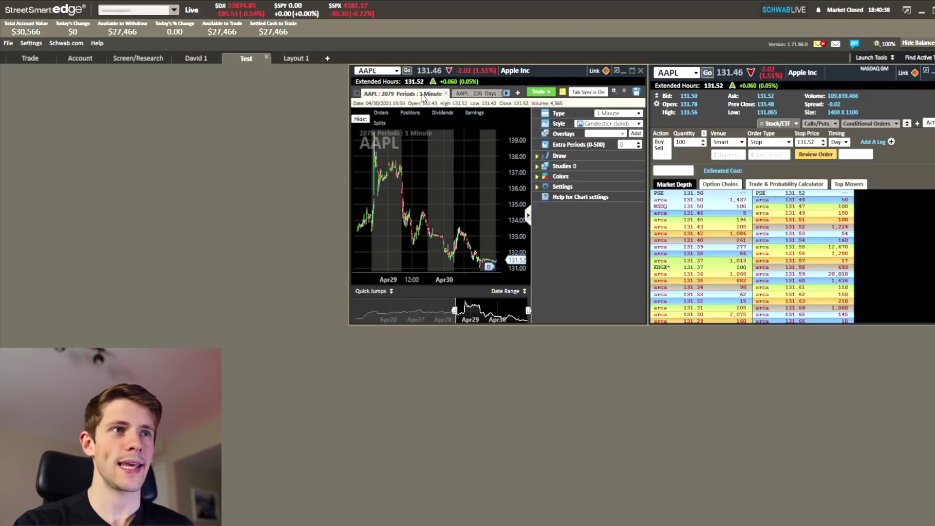
left_click(529, 215)
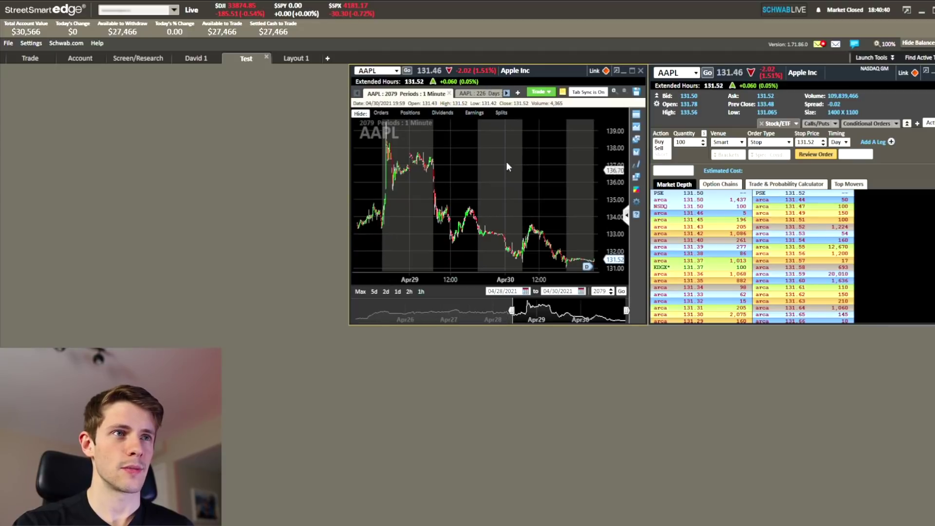
Compare the daily and 1-minute AAPL charts over longer and shorter date ranges
left_click(480, 94)
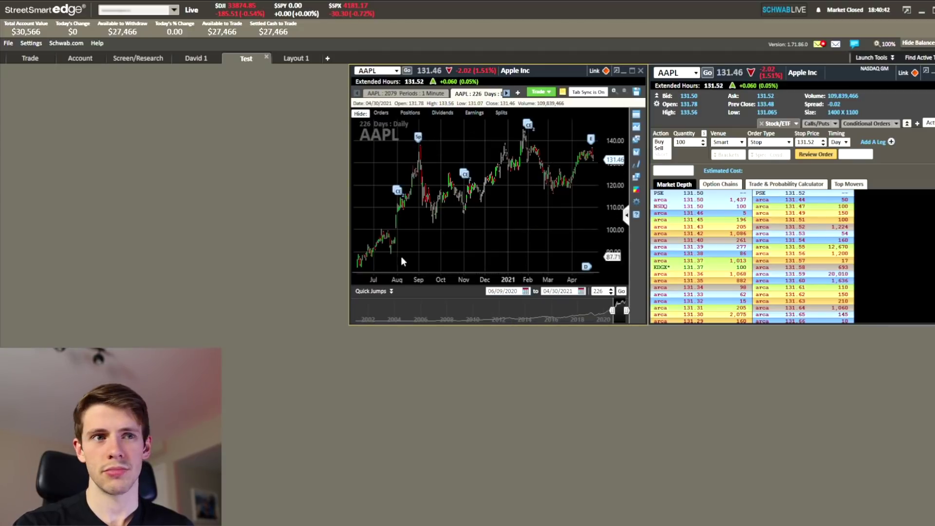
scroll(481, 213, "down", 3)
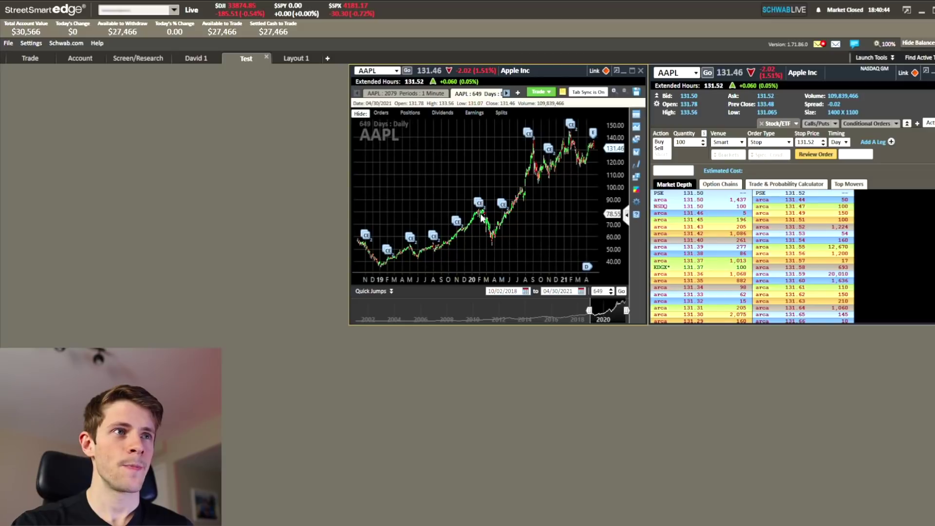
scroll(481, 216, "up", 3)
left_click(405, 93)
scroll(518, 227, "up", 2)
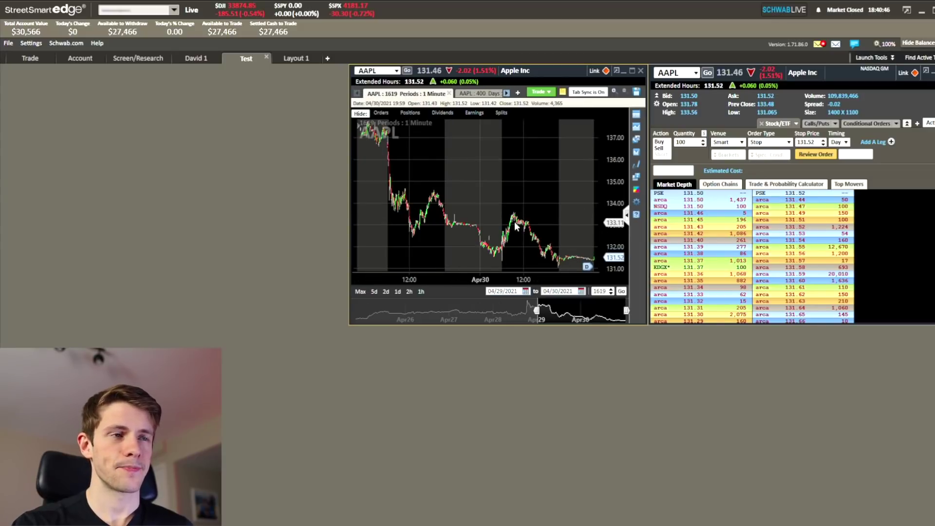
scroll(518, 227, "down", 3)
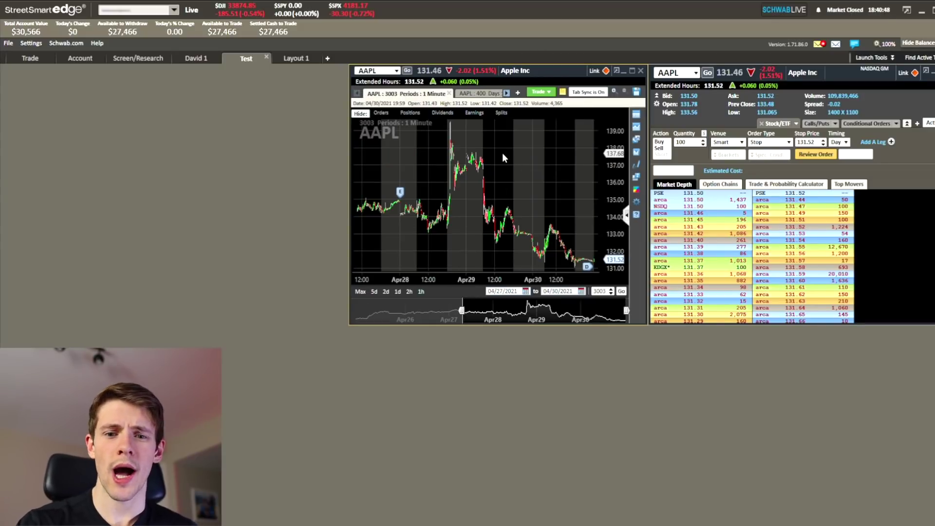
scroll(472, 253, "up", 5)
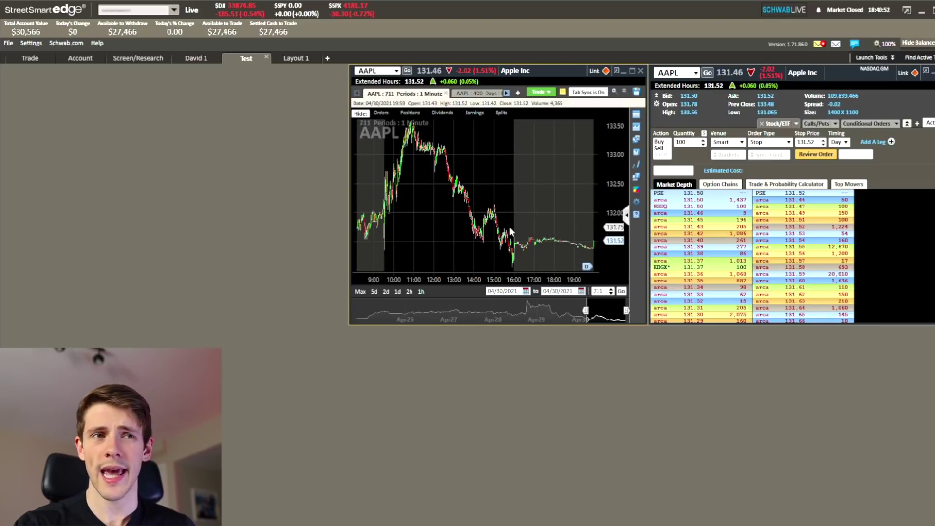
Examine AAPL's 1-minute chart over shorter and longer periods, view its daily chart, and return to the 1-minute tab
scroll(519, 229, "up", 2)
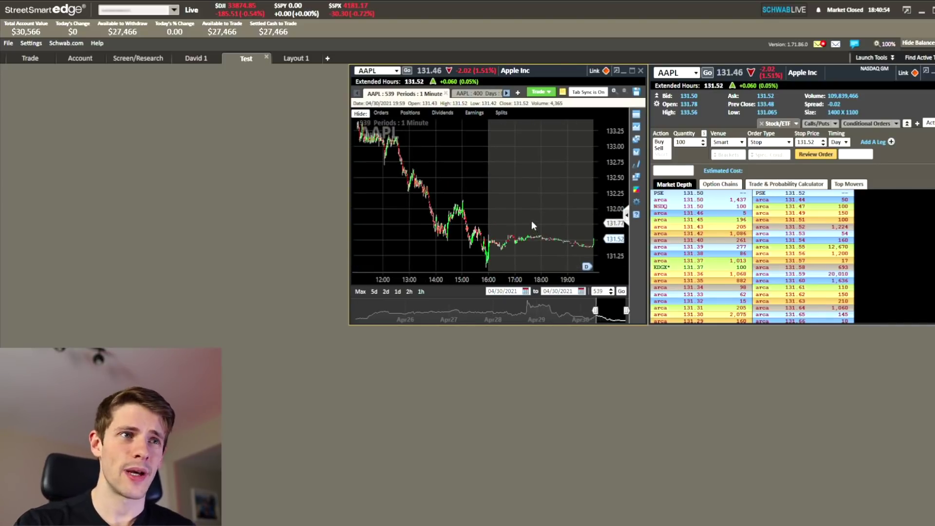
scroll(532, 223, "down", 3)
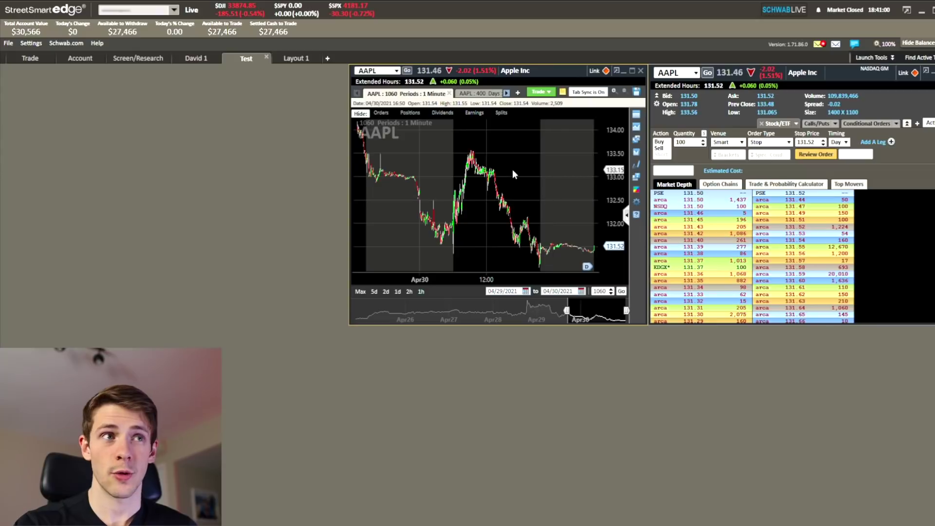
left_click(473, 94)
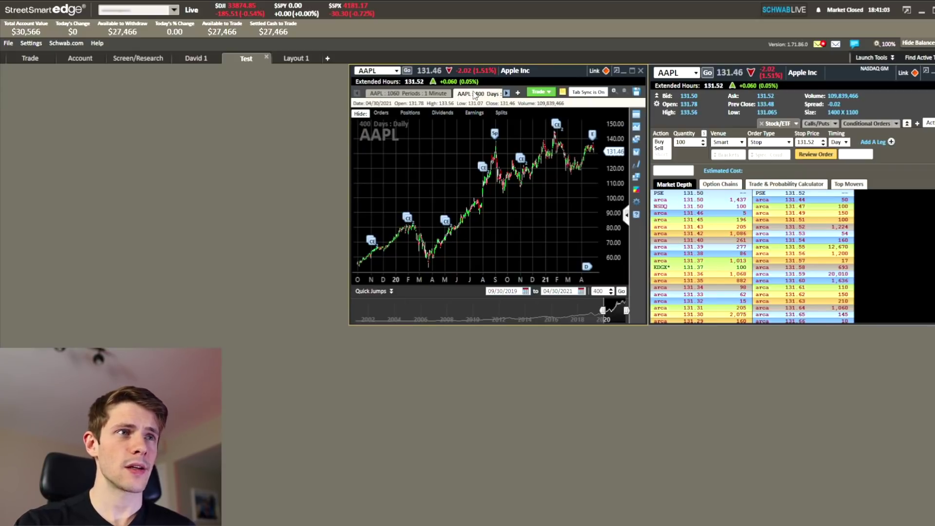
left_click(423, 95)
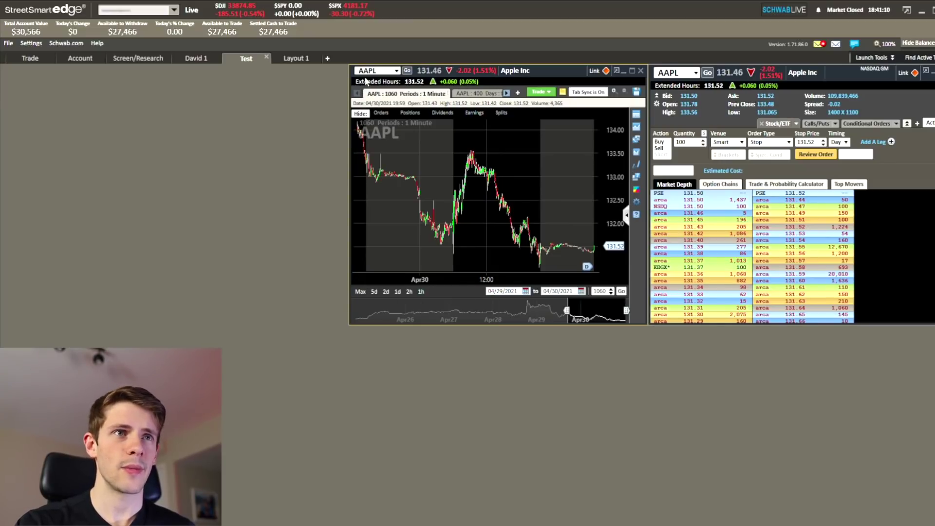
Load MDMP in the linked trade window, widen its 1-minute chart to 2338 periods, and examine the position line
left_click(678, 77)
type("MDMP")
key("Return")
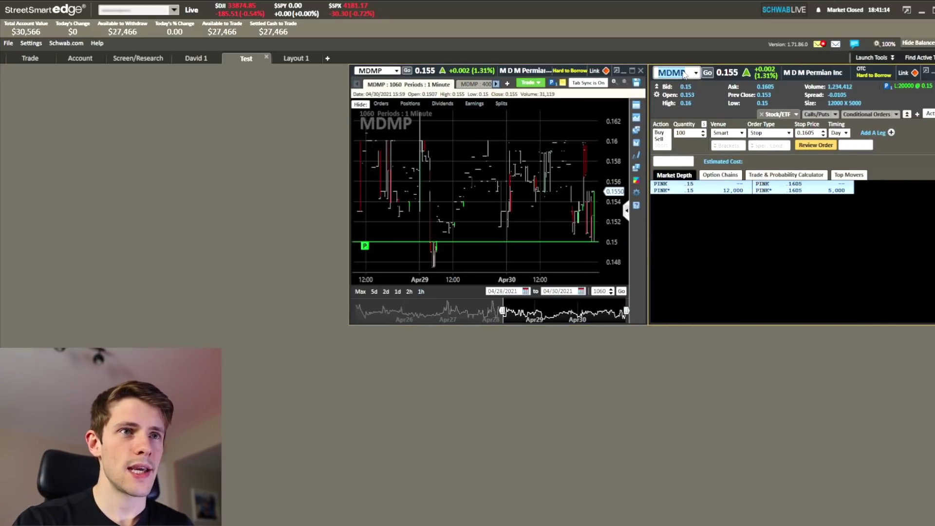
scroll(543, 160, "down", 5)
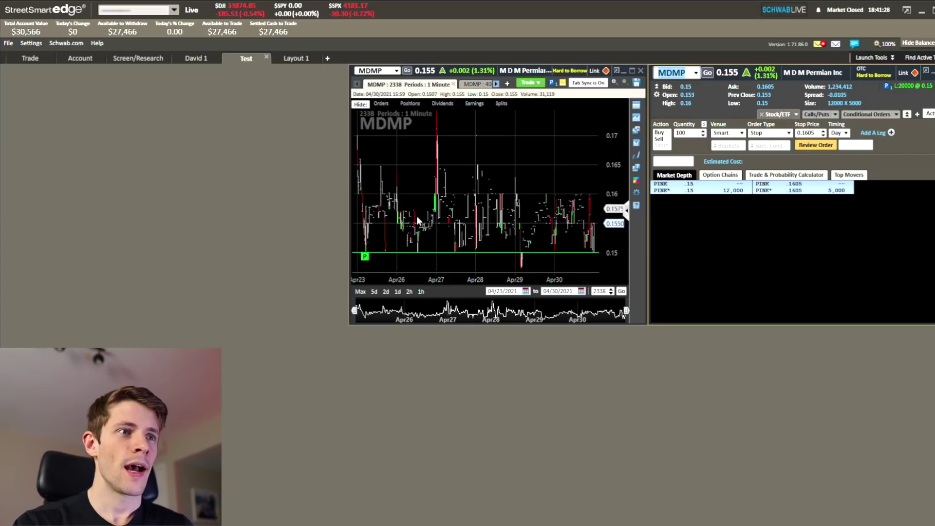
mouse_move(364, 262)
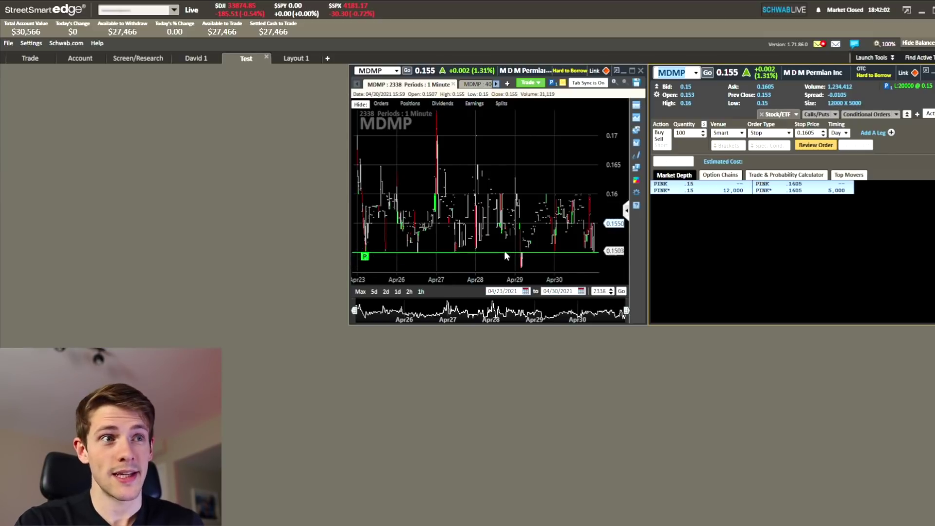
mouse_move(455, 260)
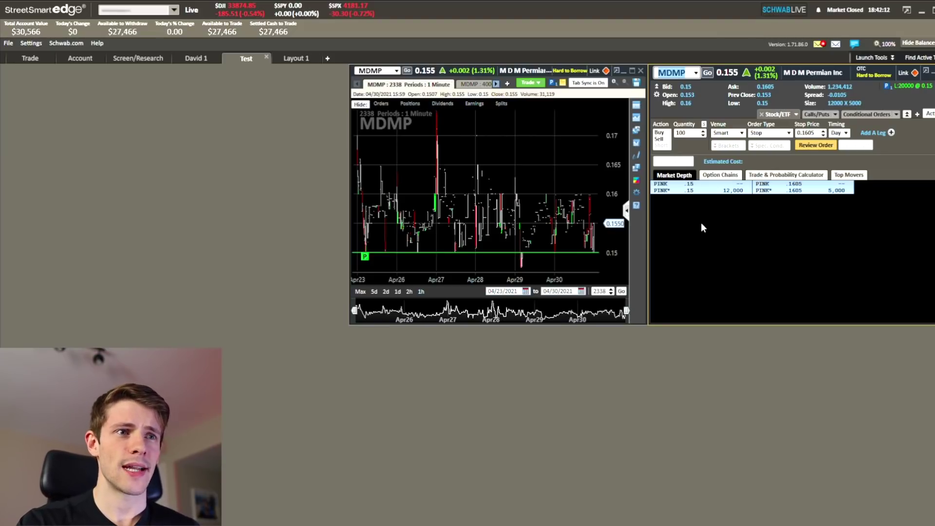
Add the Volume study to the MDMP 1-minute chart
left_click(560, 333)
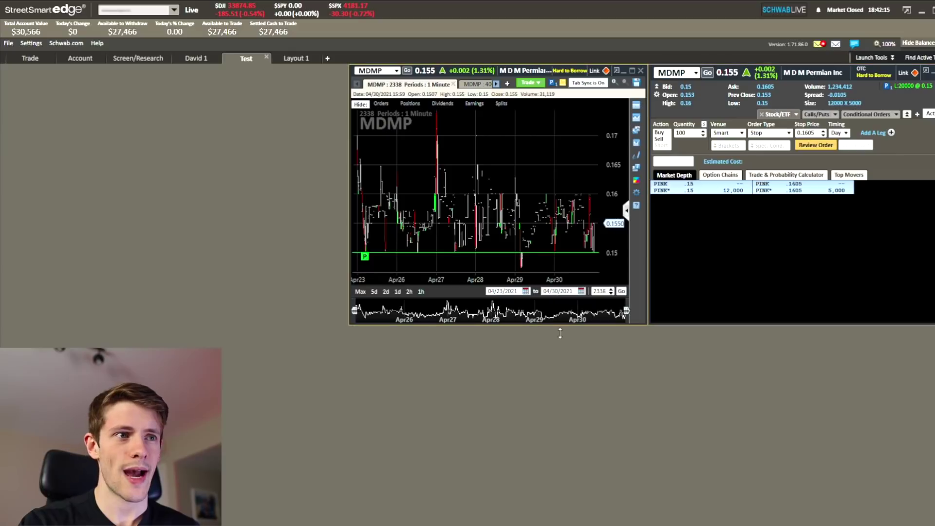
left_click(637, 193)
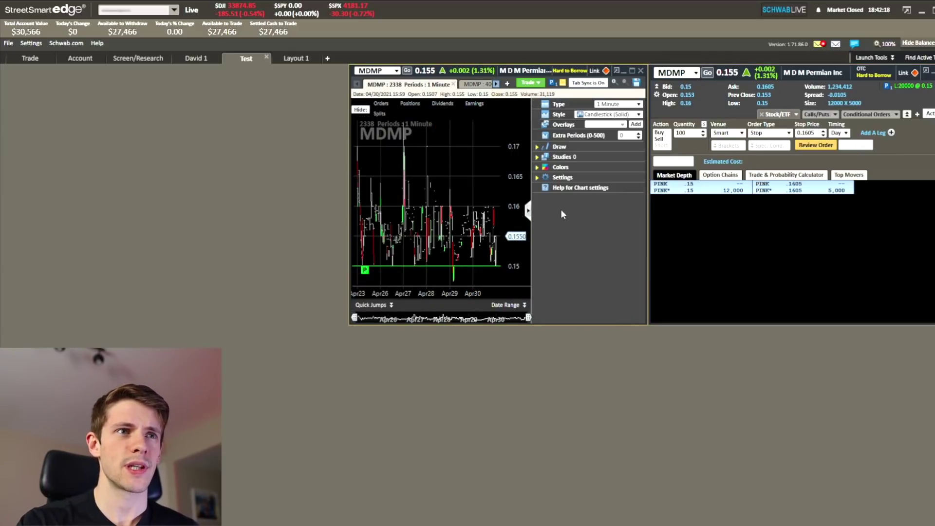
left_click(537, 157)
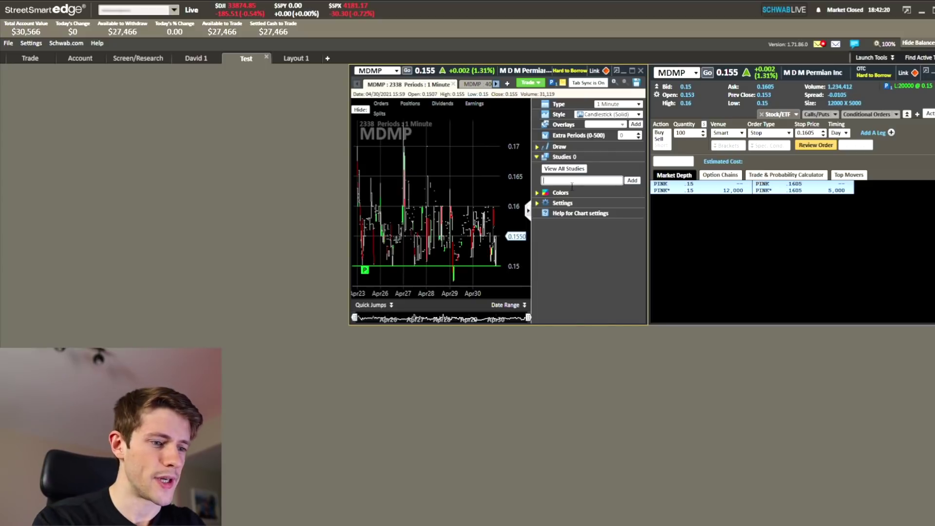
left_click(575, 181)
type("volum")
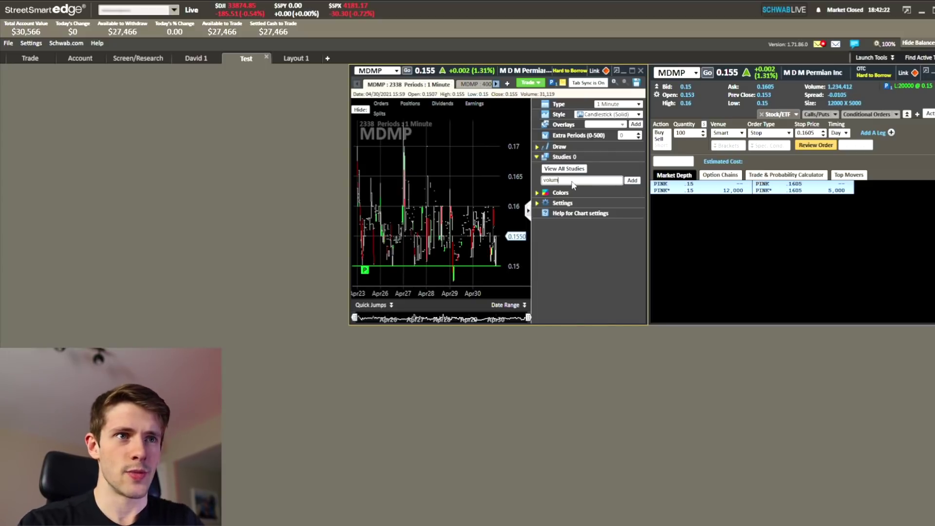
type("e")
left_click(632, 180)
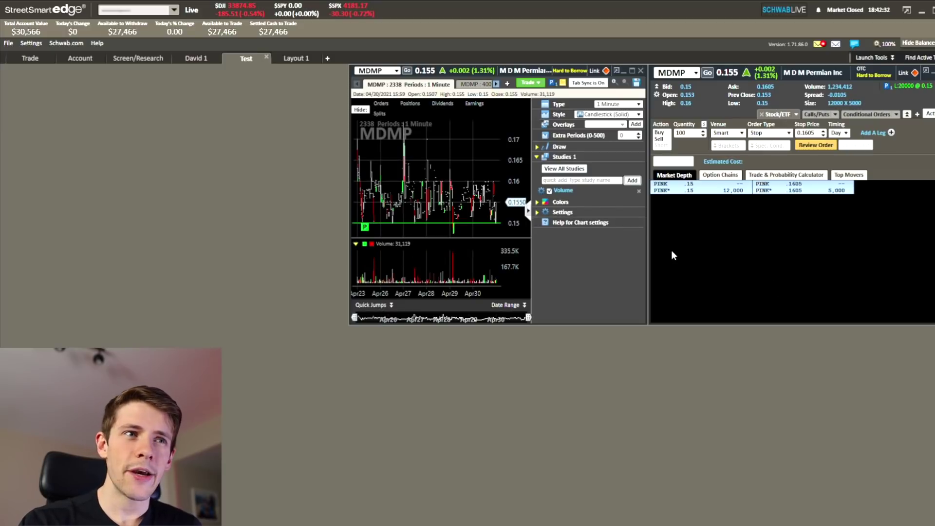
Collapse the chart settings and adjust the boundary between price and volume so the Volume pane is taller
mouse_move(461, 241)
left_mouse_down()
mouse_move(459, 220)
mouse_move(468, 261)
mouse_move(469, 233)
left_mouse_up()
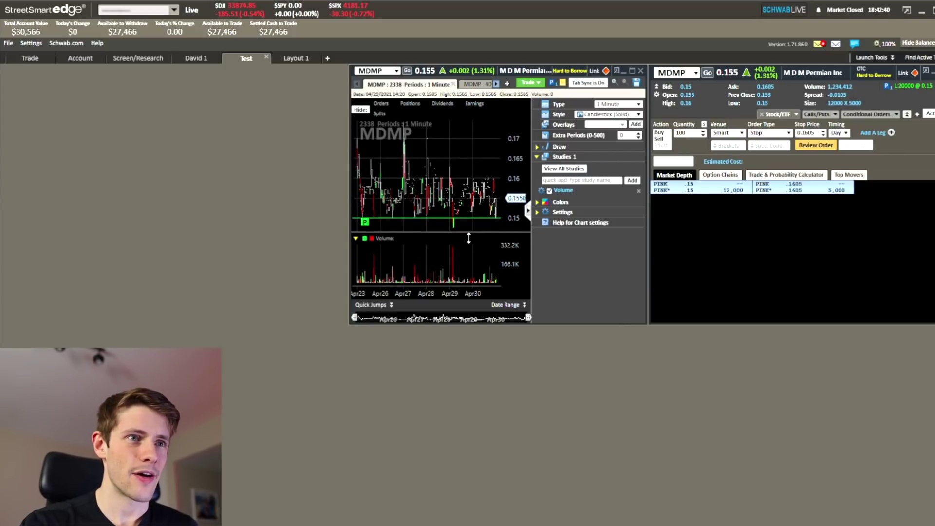
left_click(529, 211)
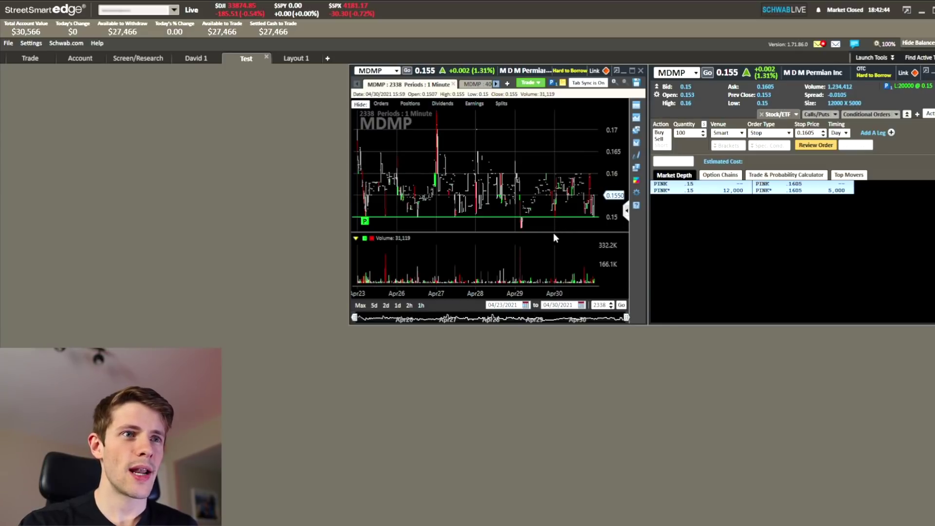
left_click_drag(535, 233, 537, 265)
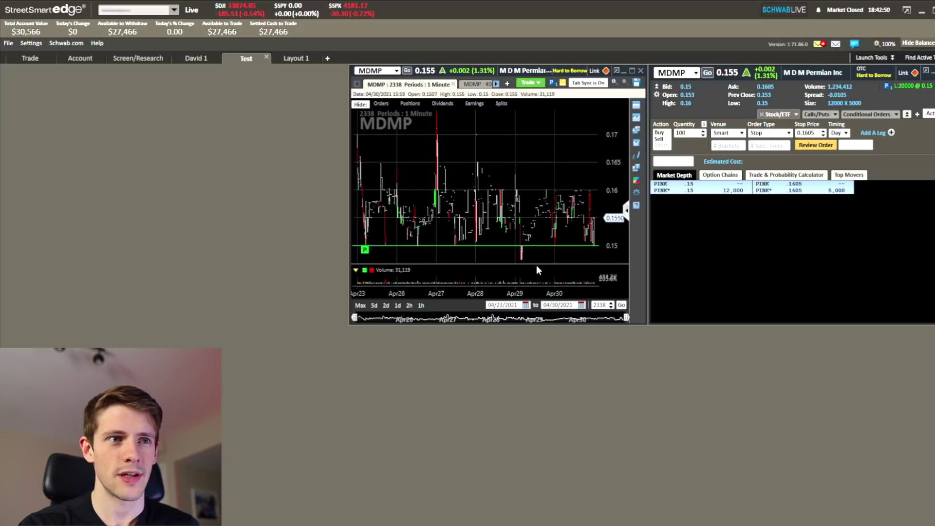
left_click_drag(538, 270, 536, 238)
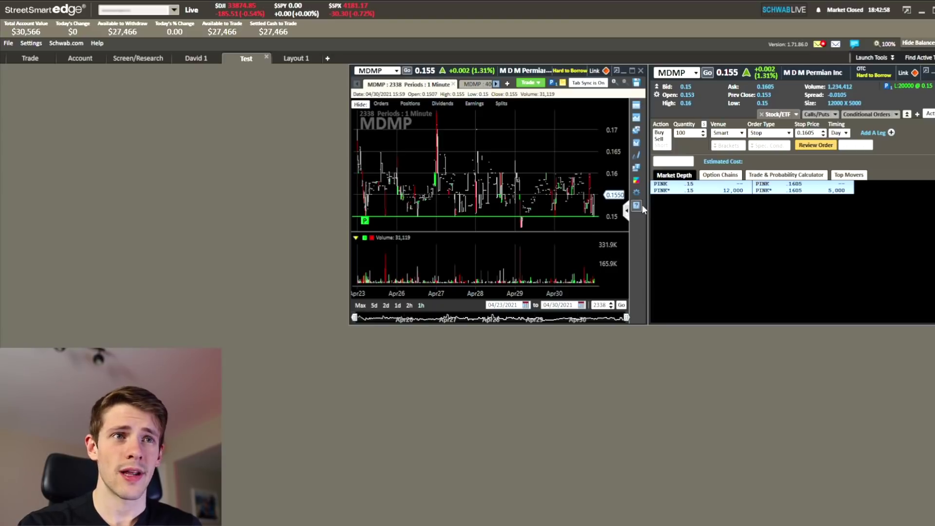
Add the VWAP study to the MDMP chart and inspect it over 619 and 1732 periods
left_click(636, 194)
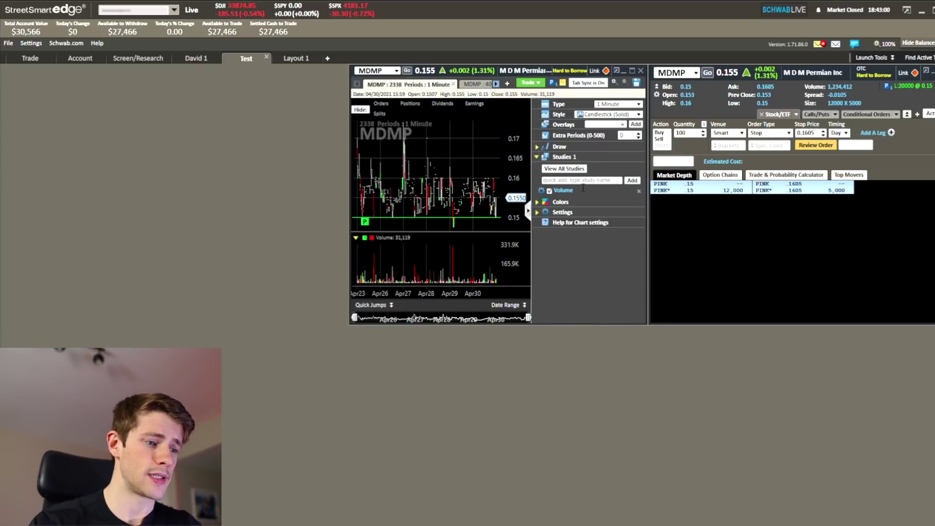
type("vwap")
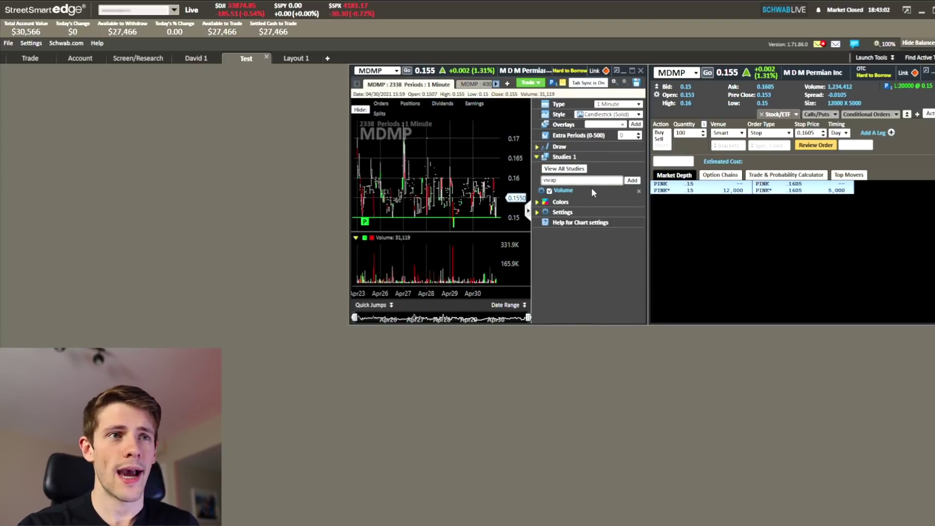
left_click(633, 181)
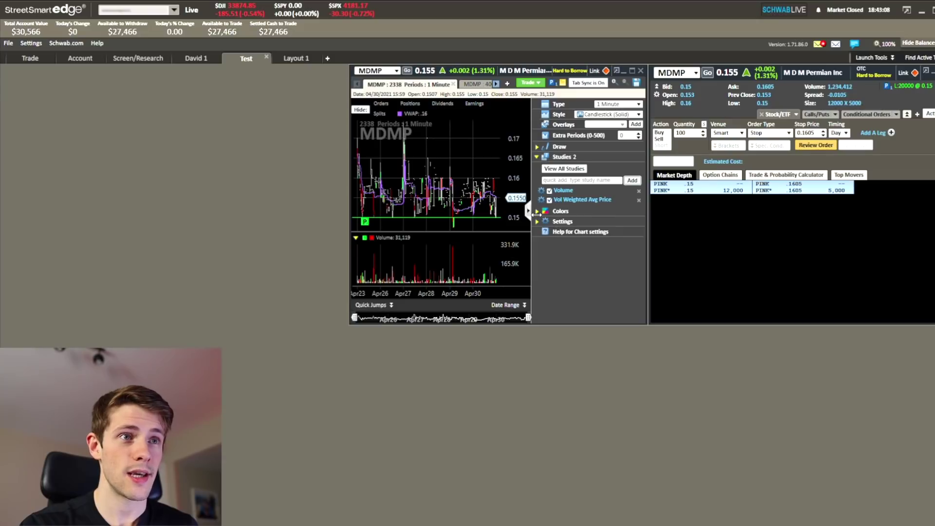
scroll(519, 214, "up", 3)
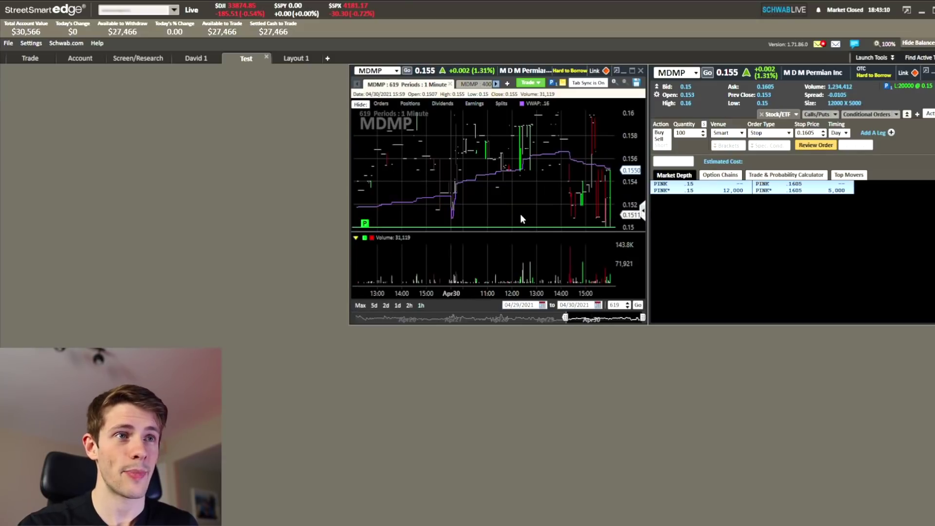
scroll(581, 181, "down", 3)
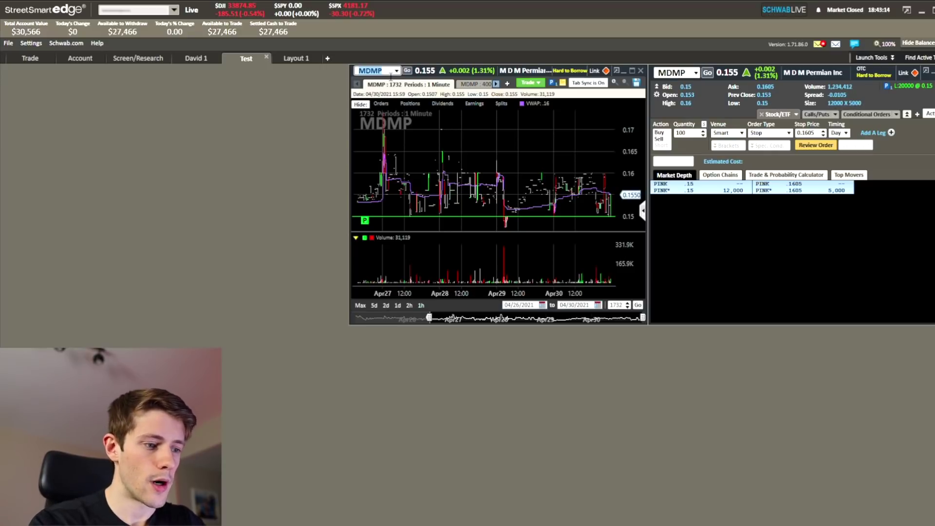
Load RHE in the linked chart window and narrow its 1-minute chart to 592 periods
type("RHE")
key("Return")
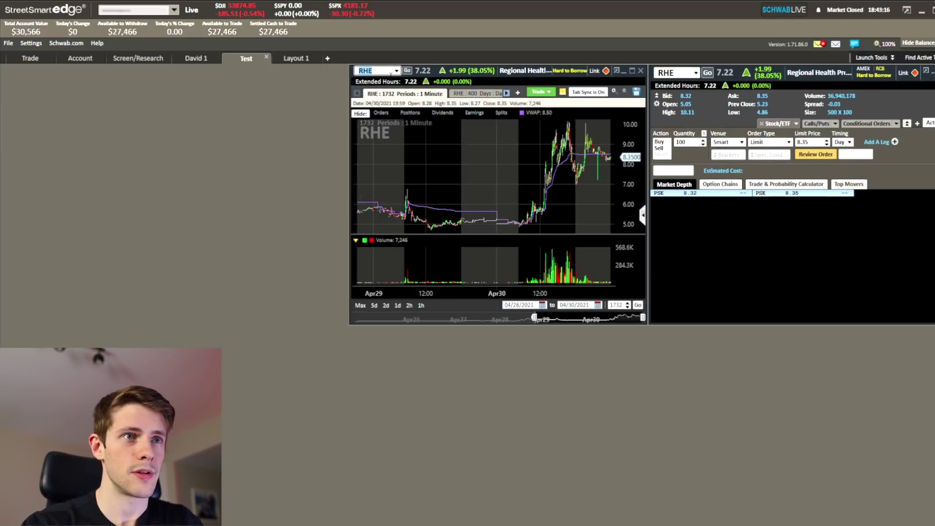
scroll(574, 176, "up", 3)
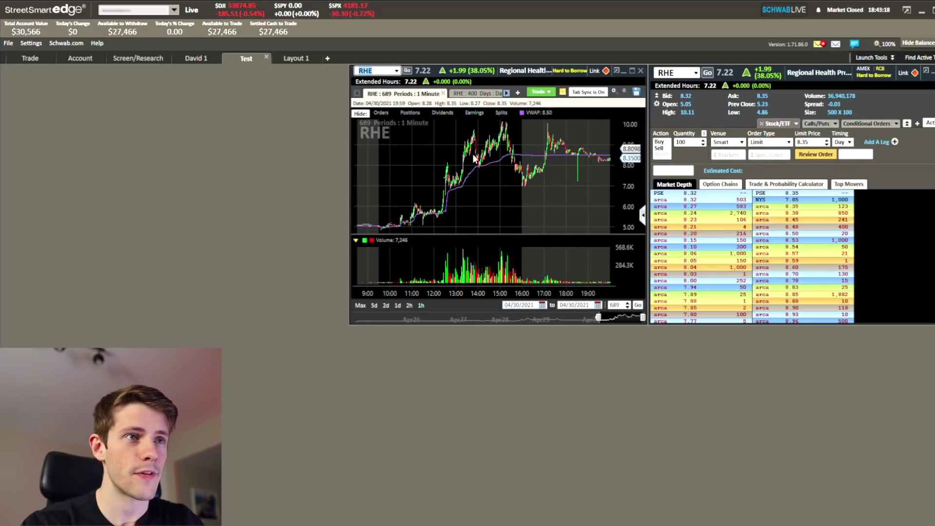
scroll(452, 168, "up", 1)
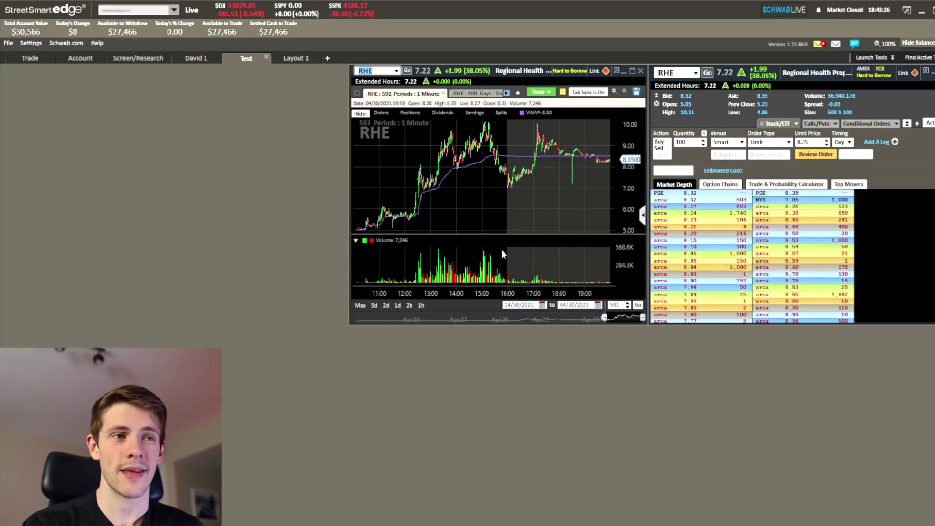
Expand the RHE chart settings, toggle the Volume study off and back on, and collapse the studies list
left_click(643, 215)
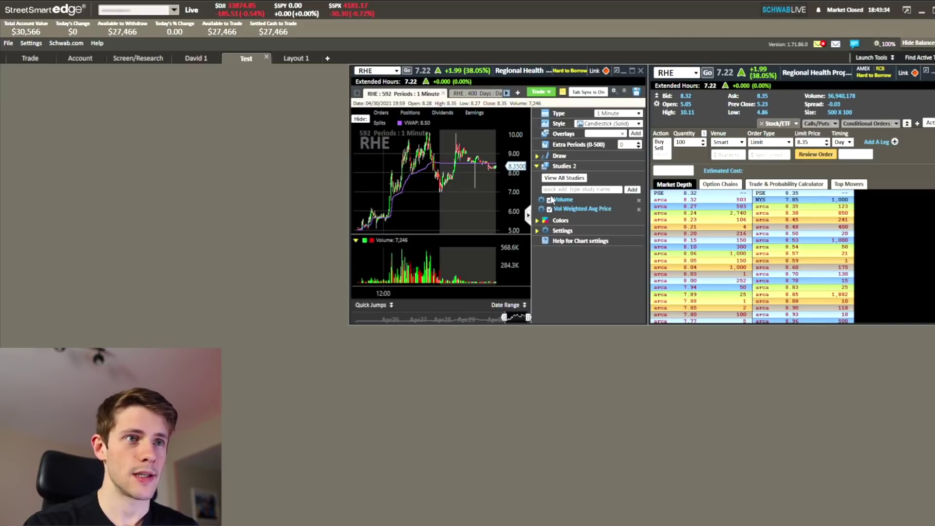
left_click(550, 201)
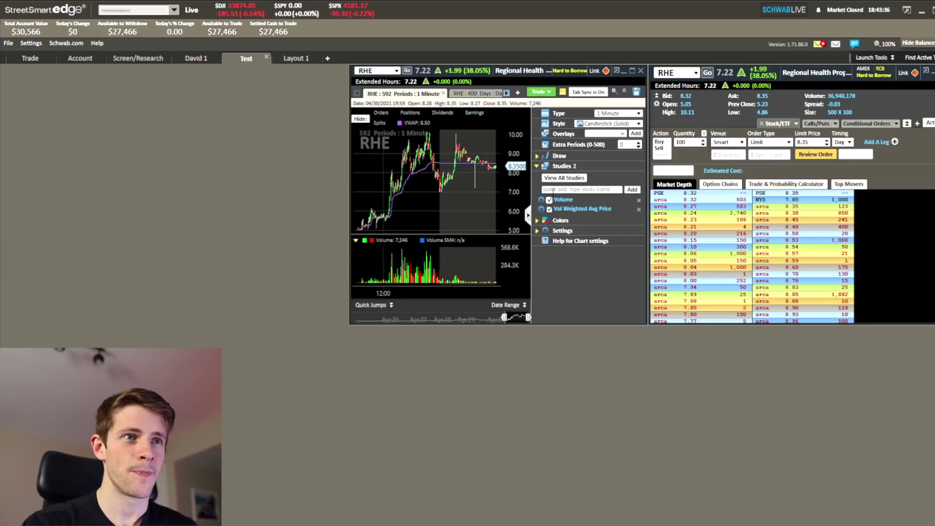
left_click(537, 166)
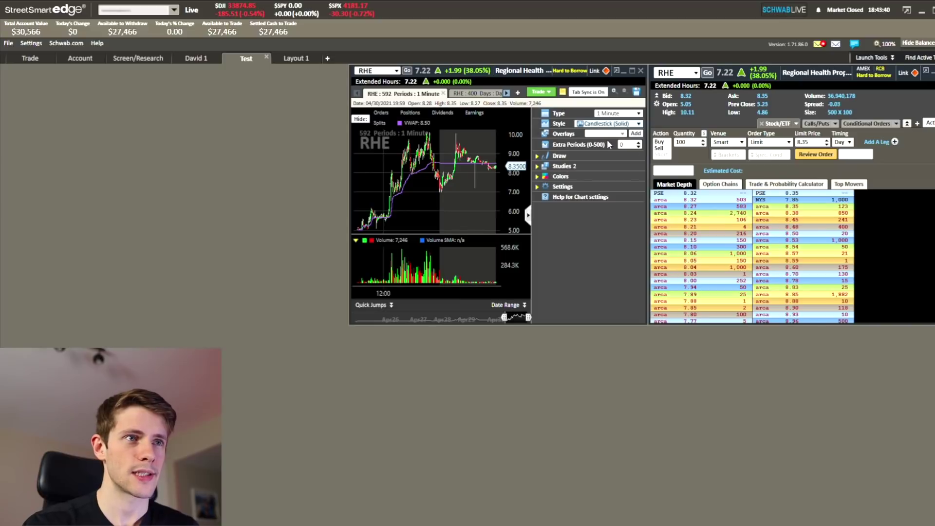
Preview the RHE chart in Candlestick (Hollow), Bar and Line styles and return it to Candlestick (Solid)
scroll(611, 126, "down", 1)
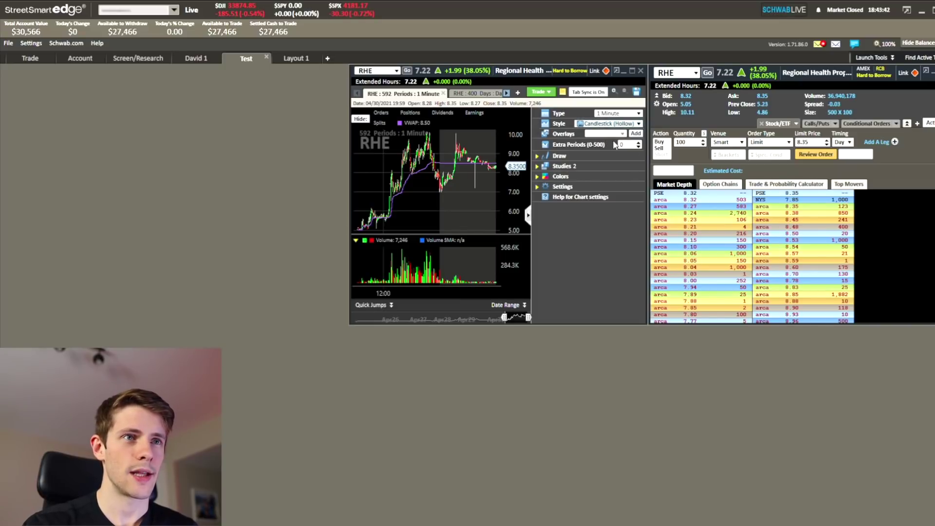
scroll(604, 124, "down", 1)
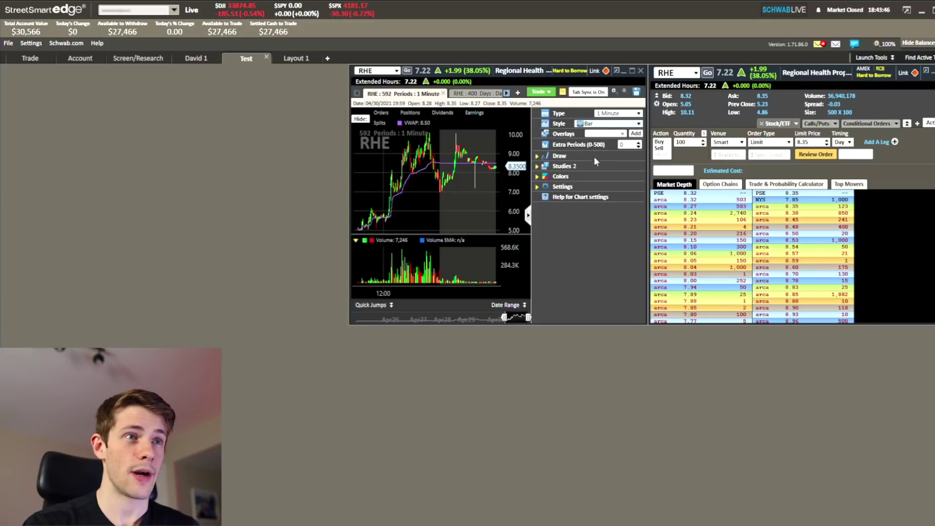
key("Down")
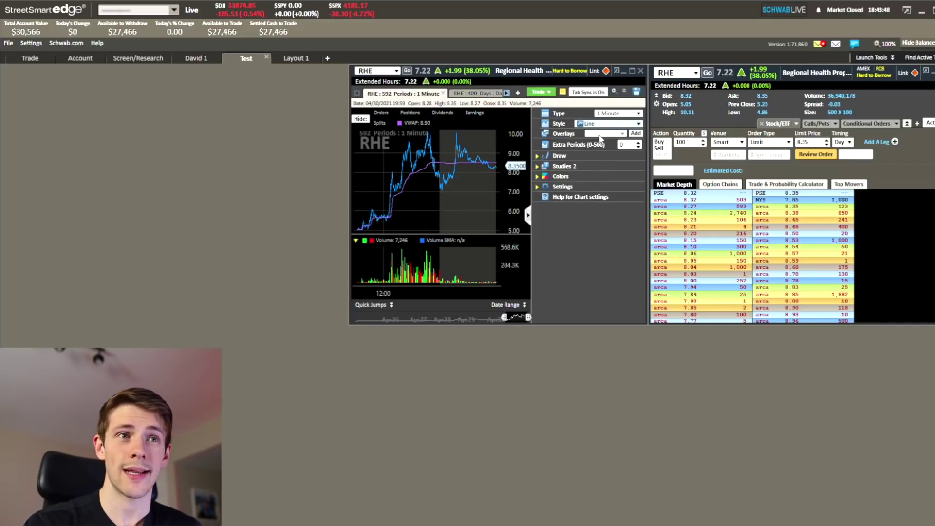
key("Down")
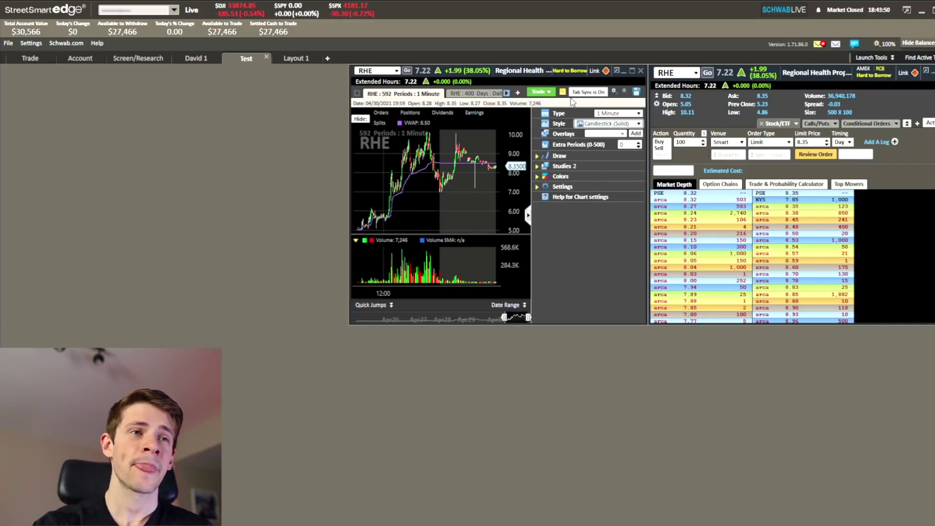
Draw a support line on the RHE 1-minute chart at about 6.98
left_click(538, 157)
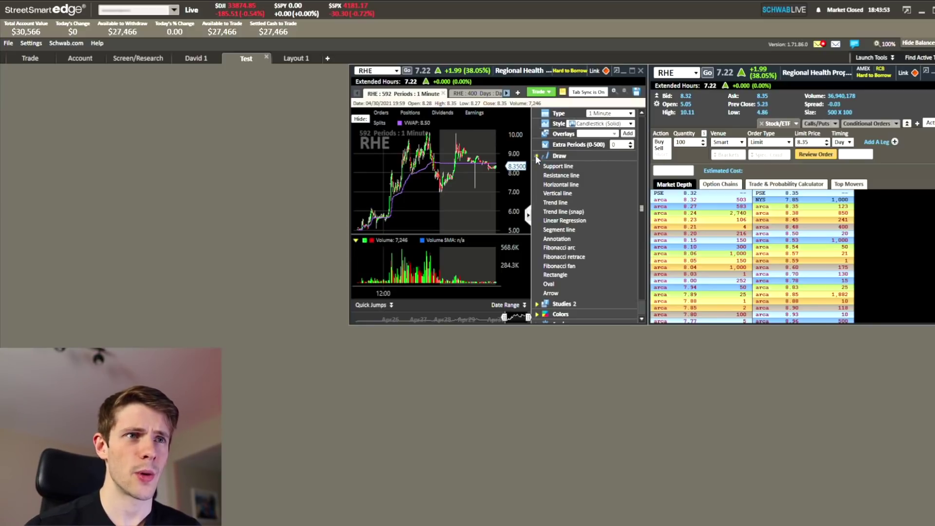
left_click(569, 168)
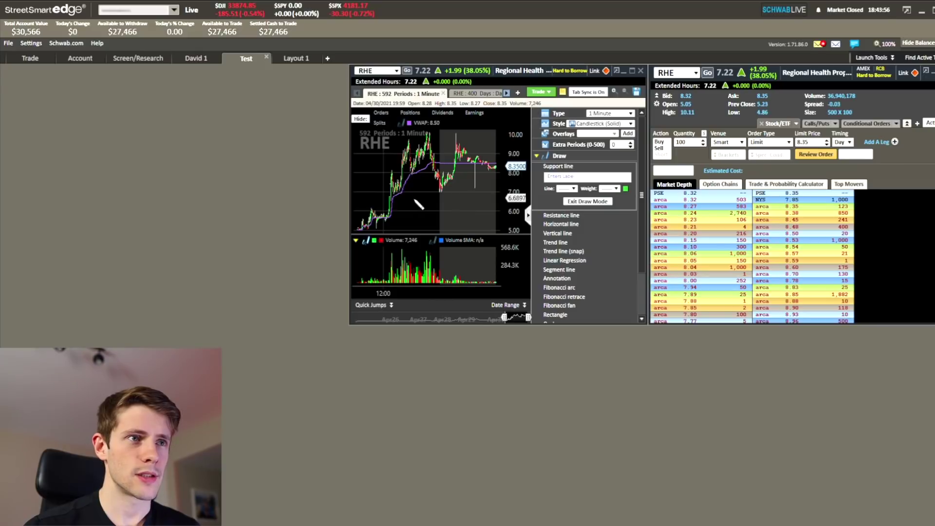
left_click(453, 192)
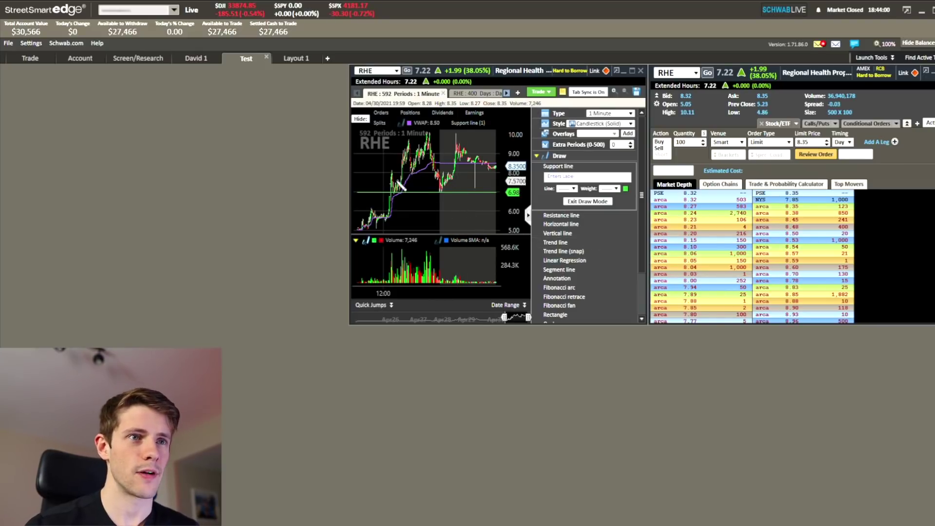
Exit draw mode on the RHE chart
left_click(579, 202)
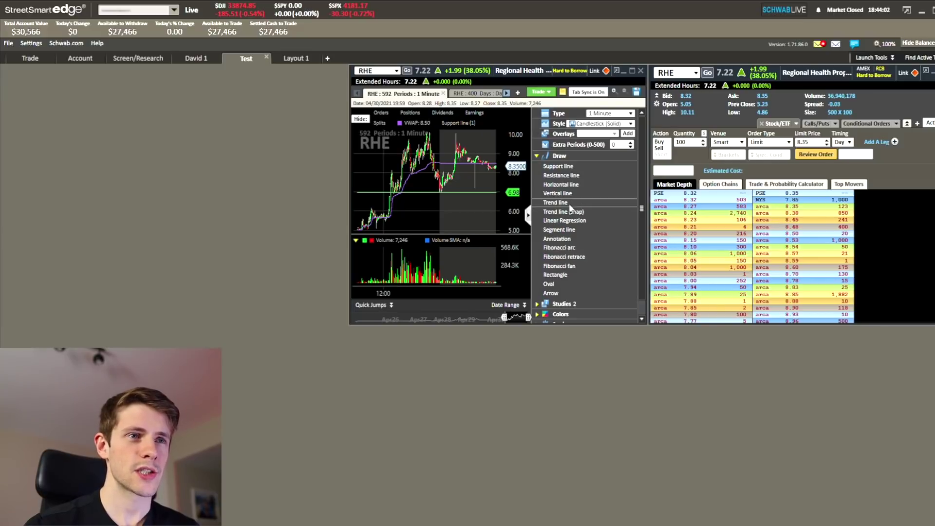
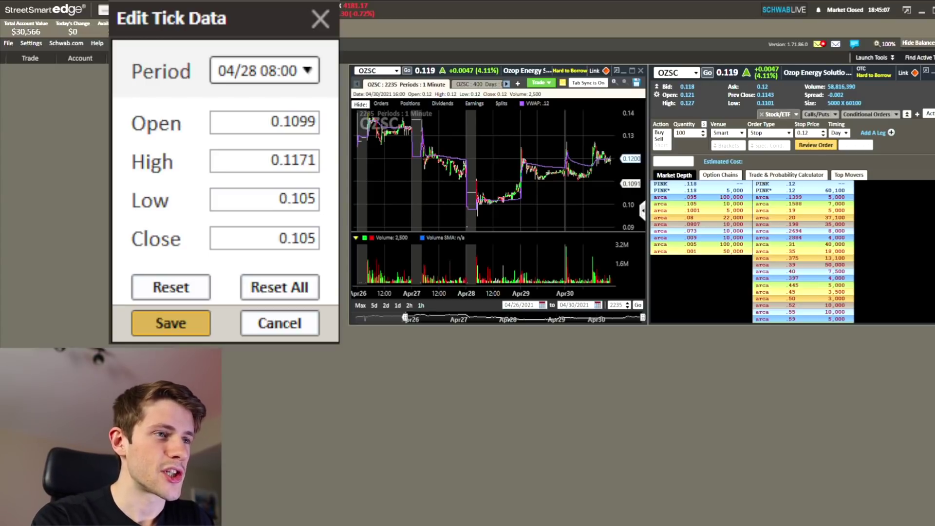
Zoom the OZSC 1-minute chart in to 148 periods, and back out to 2715 periods
left_click(261, 235)
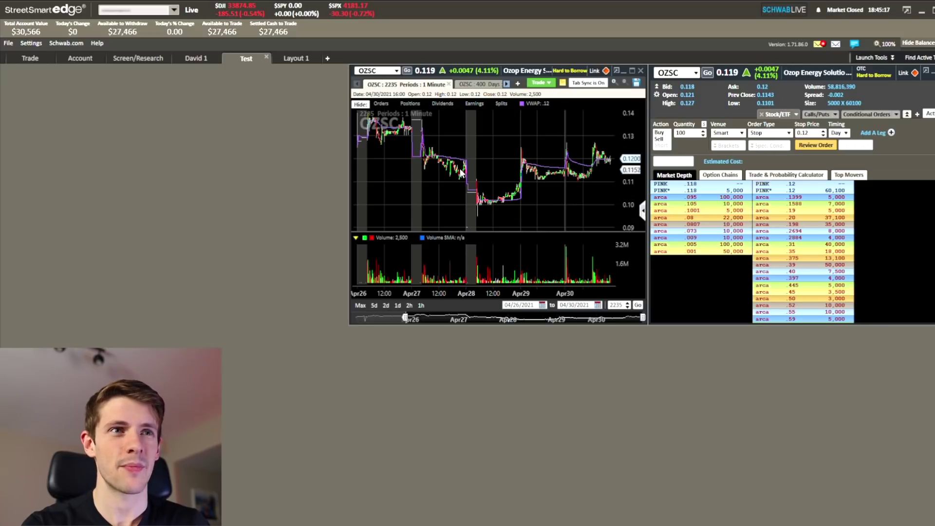
scroll(560, 203, "up", 3)
scroll(556, 204, "up", 5)
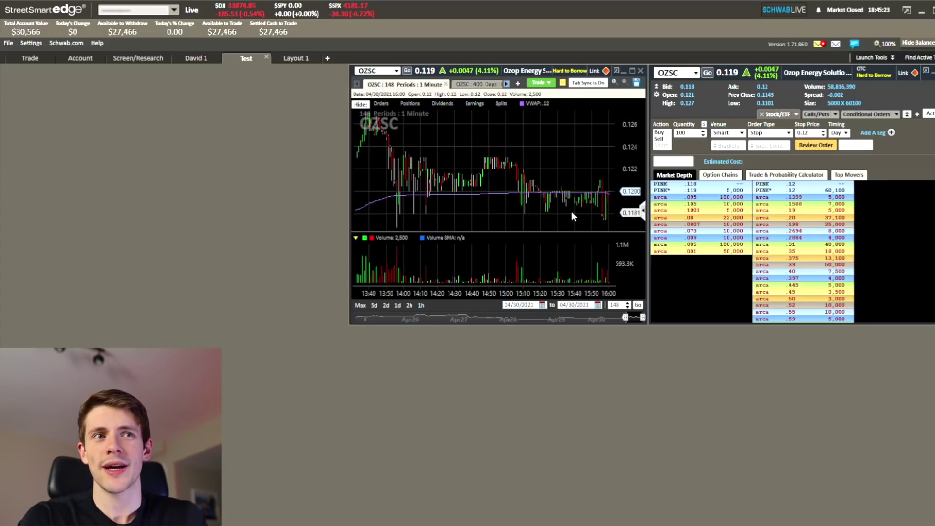
scroll(540, 265, "down", 8)
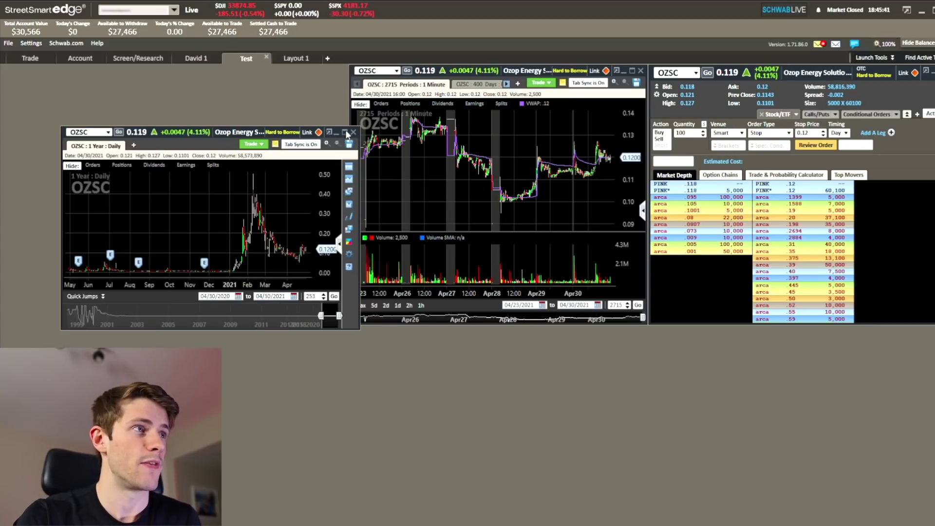
Place the new OZSC daily chart in the layout's upper-left corner and widen it to meet the existing chart
left_click_drag(220, 132, 159, 71)
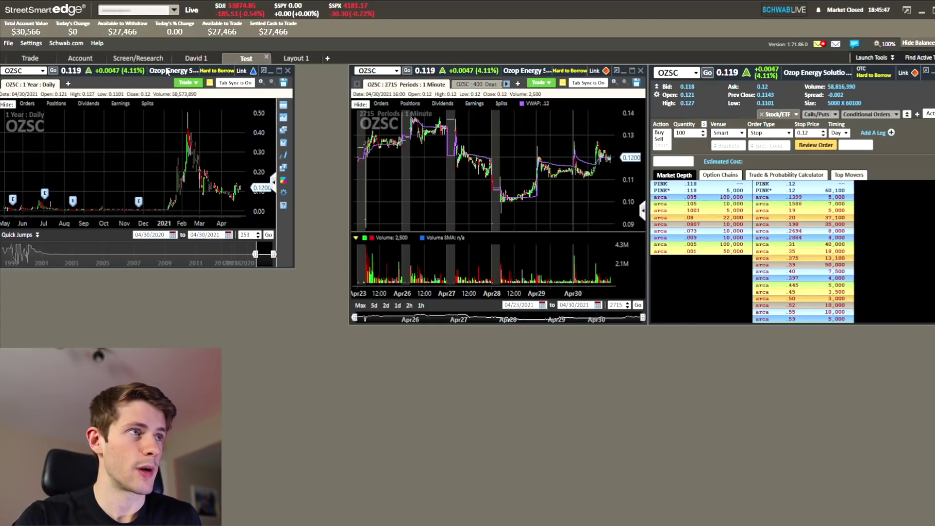
mouse_move(165, 69)
left_mouse_down()
mouse_move(189, 72)
mouse_move(170, 69)
left_mouse_up()
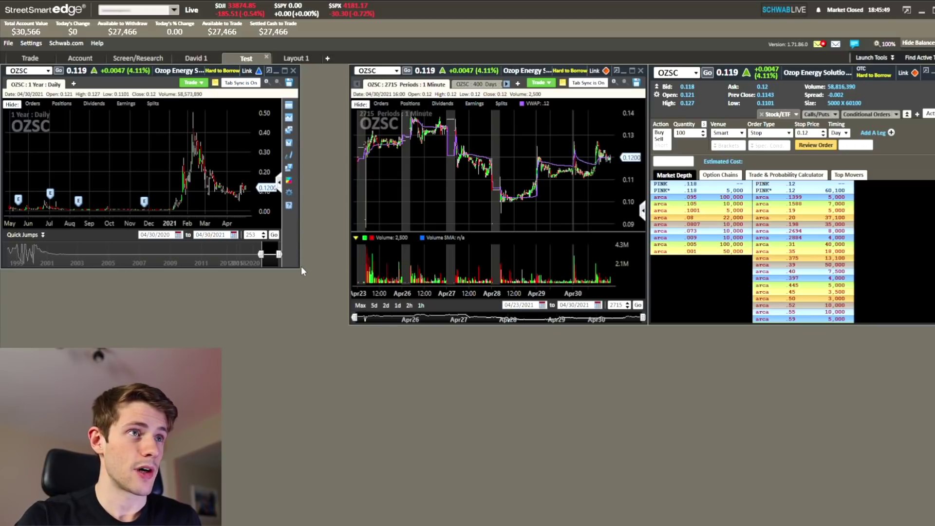
left_click_drag(300, 268, 348, 266)
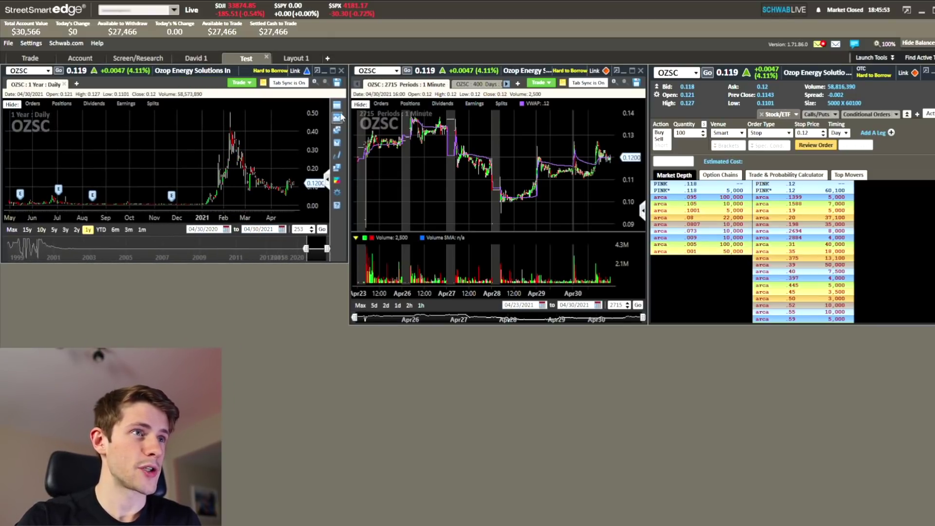
Switch the upper-left OZSC chart to the 1 Minute type at 380 periods and shrink its range navigator
left_click(327, 180)
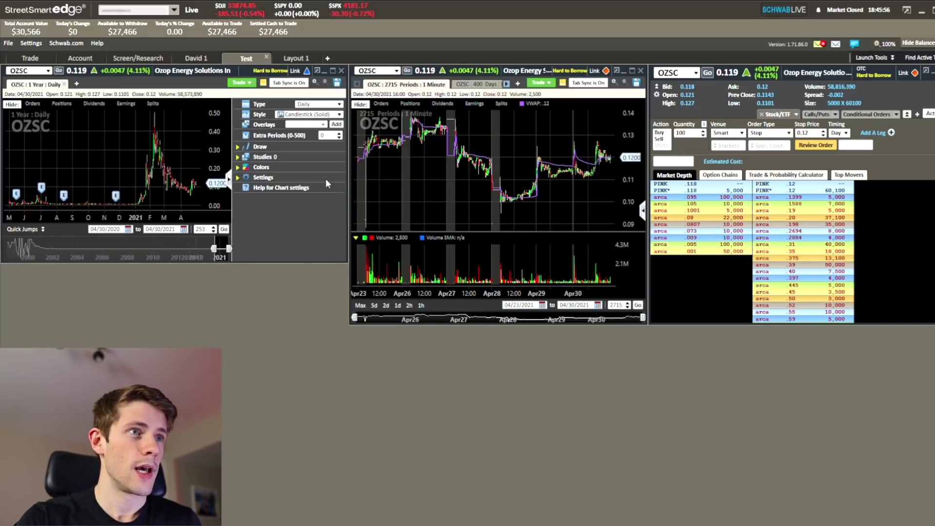
left_click(229, 179)
scroll(236, 175, "up", 3)
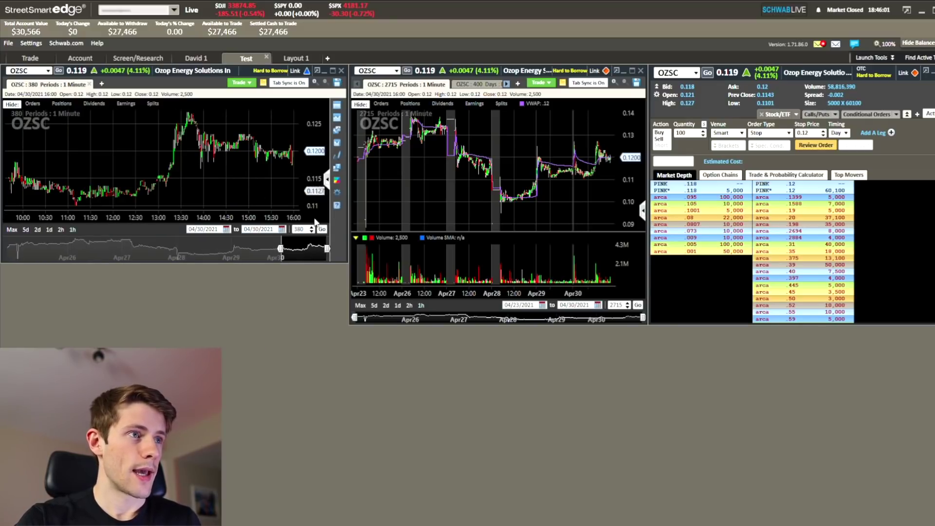
left_click_drag(165, 230, 182, 245)
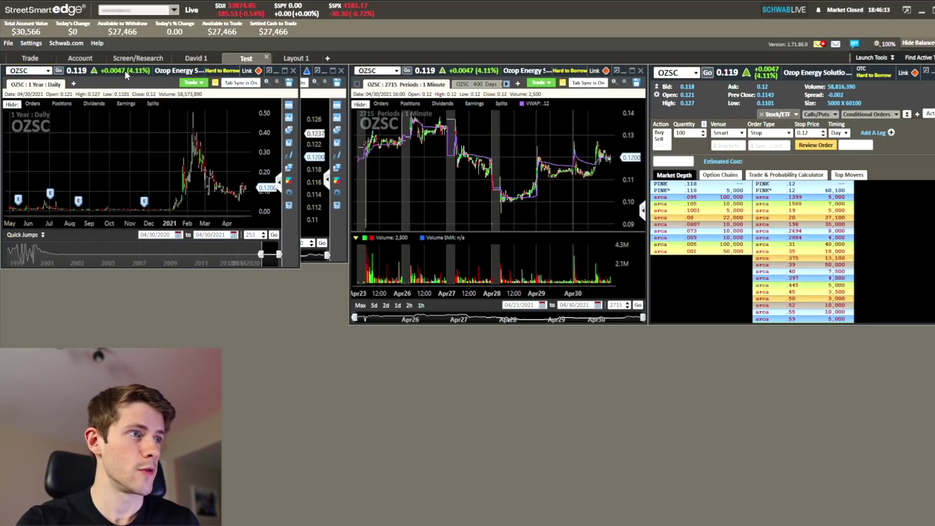
Place the other OZSC daily chart beneath the 1-minute chart and widen it to the same width
left_click_drag(125, 71, 124, 271)
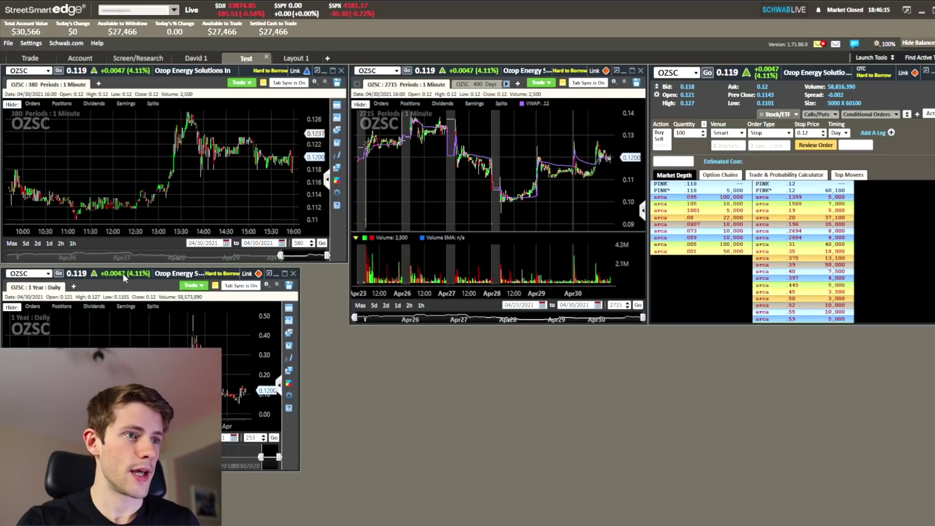
left_click_drag(305, 452, 354, 440)
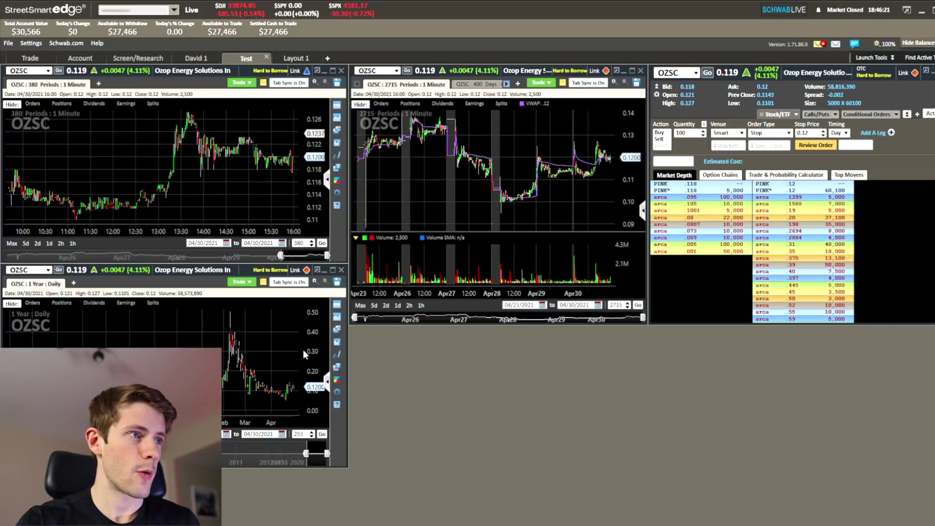
Load AITX in the lower chart and set it to the 1 Minute type at 311 periods
left_click(34, 271)
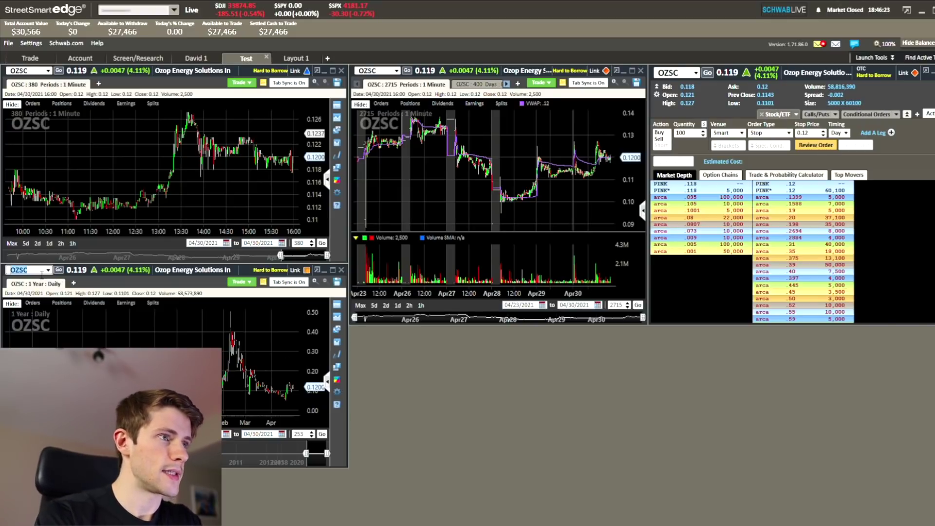
type("AITX")
key("Return")
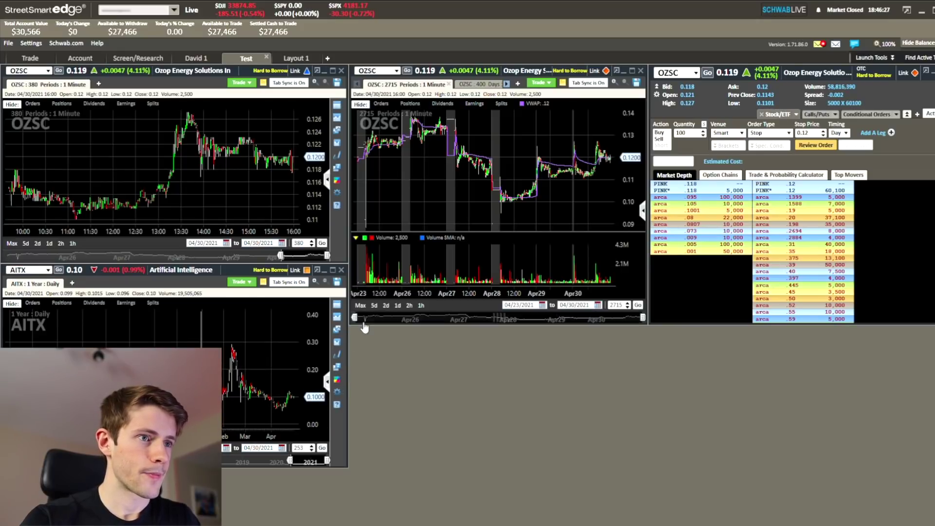
left_click(327, 383)
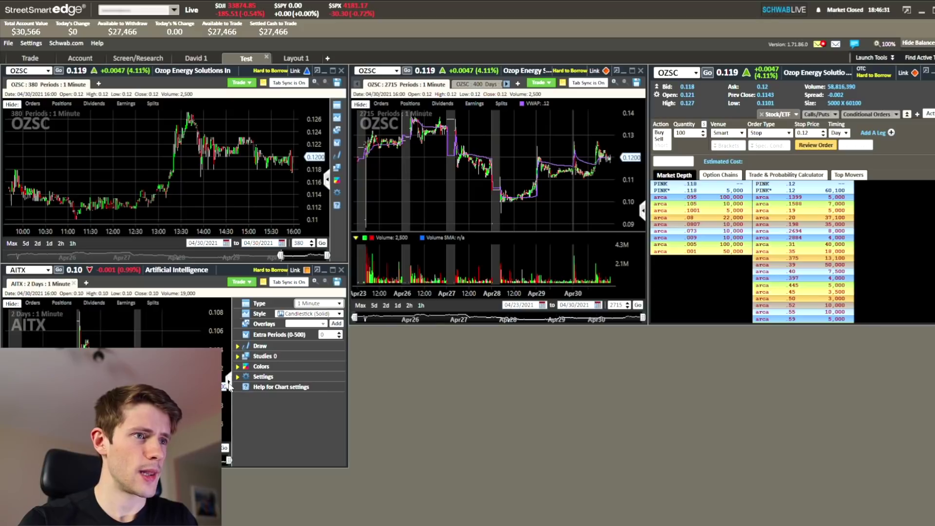
left_click(228, 383)
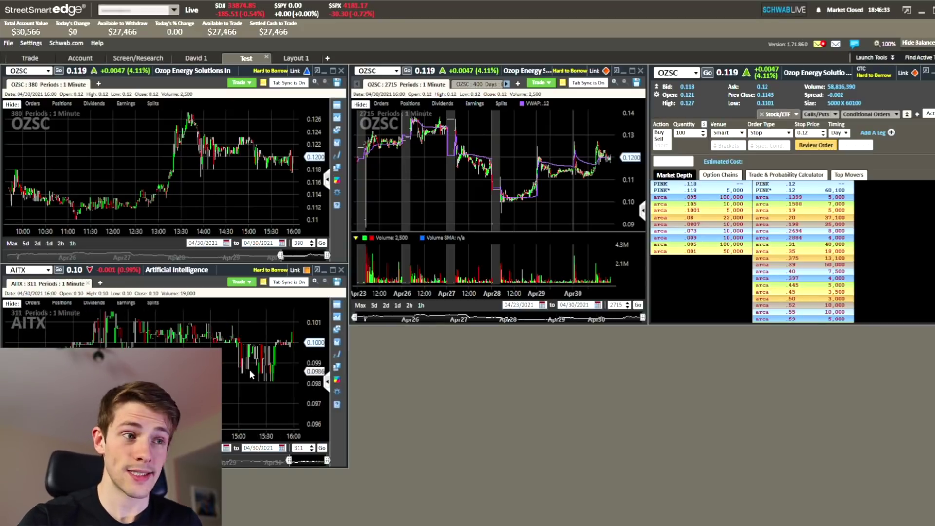
Narrow the two stacked charts, enlarge the central OZSC chart to meet them, and extend the trade window to the same height
left_click_drag(350, 470, 290, 525)
left_click_drag(350, 267, 291, 263)
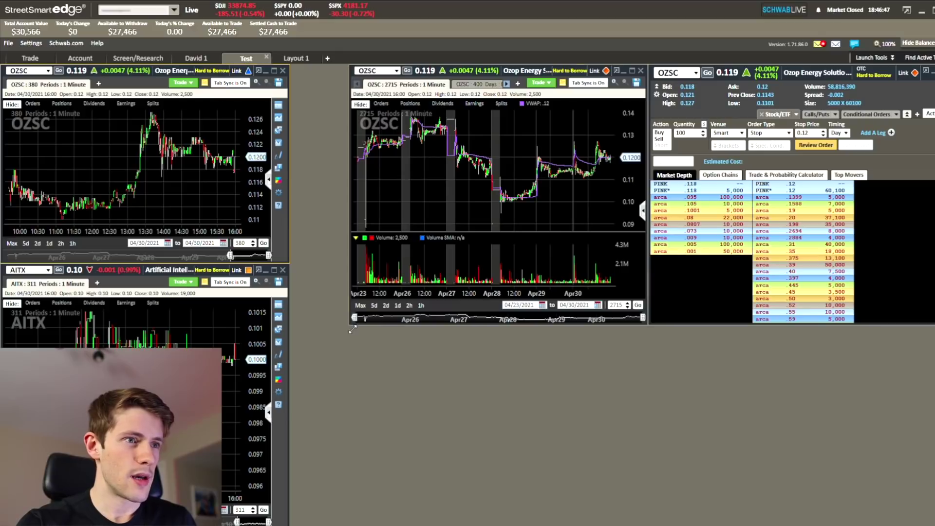
left_click_drag(350, 325, 292, 348)
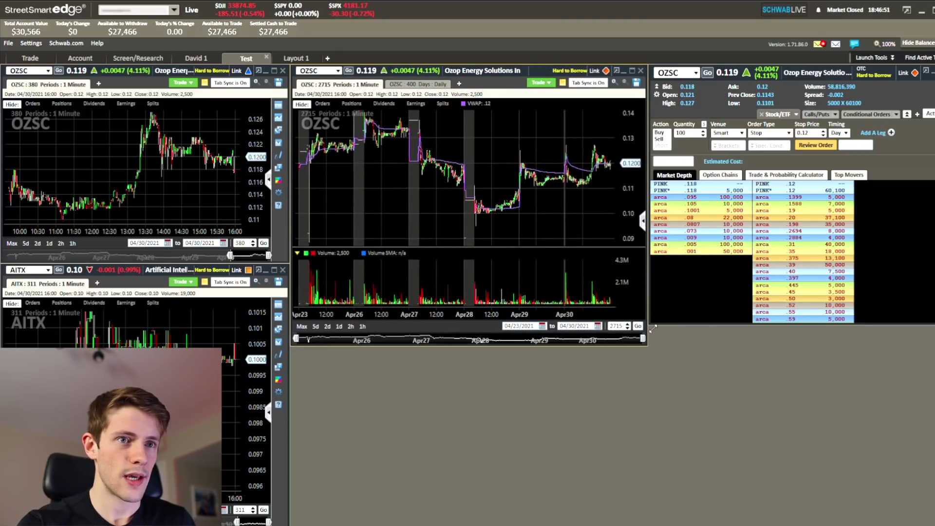
mouse_move(653, 329)
left_mouse_down()
mouse_move(652, 350)
mouse_move(656, 344)
left_mouse_up()
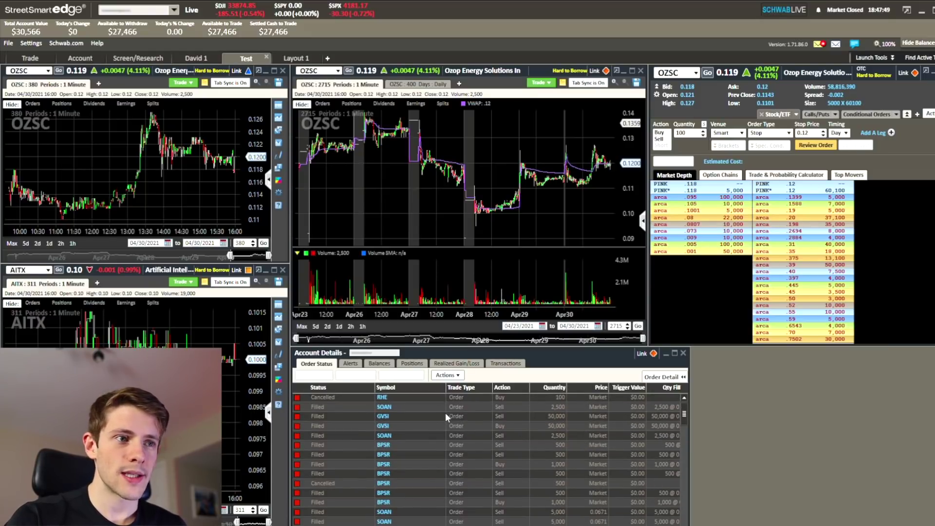
Narrow the Status and Symbol columns in Account Details, put Qty Filled At before Trigger Value, and reduce the window's width
left_click_drag(381, 390, 359, 390)
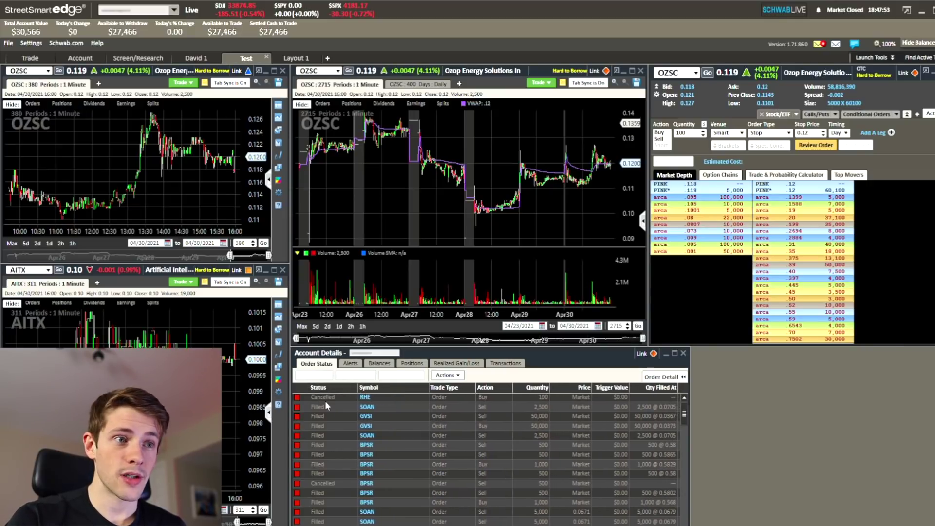
left_click_drag(430, 389, 400, 397)
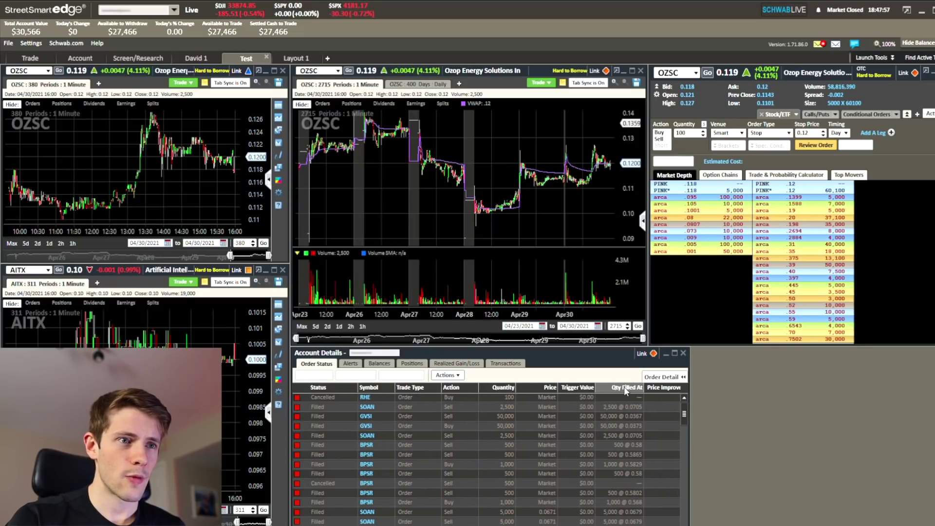
mouse_move(628, 389)
left_mouse_down()
mouse_move(582, 400)
mouse_move(487, 391)
mouse_move(614, 389)
left_mouse_up()
mouse_move(615, 390)
left_mouse_down()
mouse_move(639, 391)
mouse_move(613, 389)
left_mouse_up()
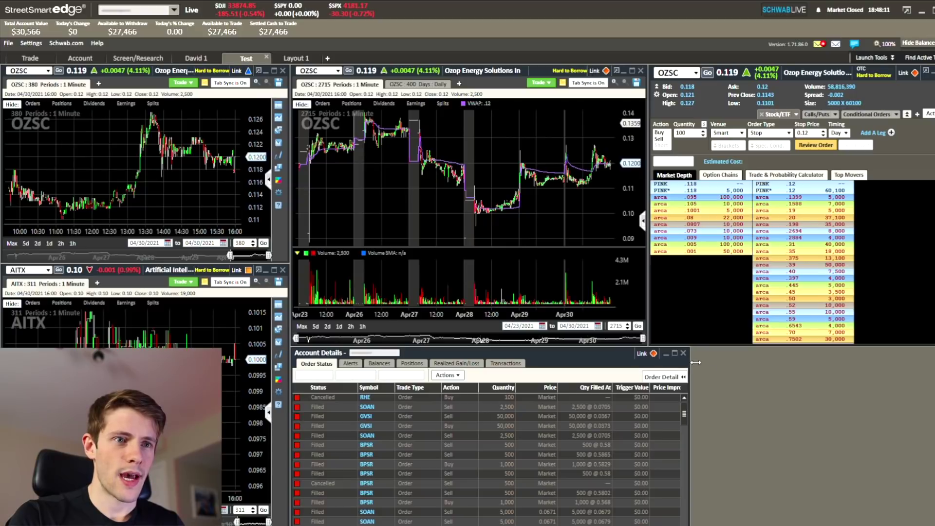
left_click_drag(689, 370, 630, 370)
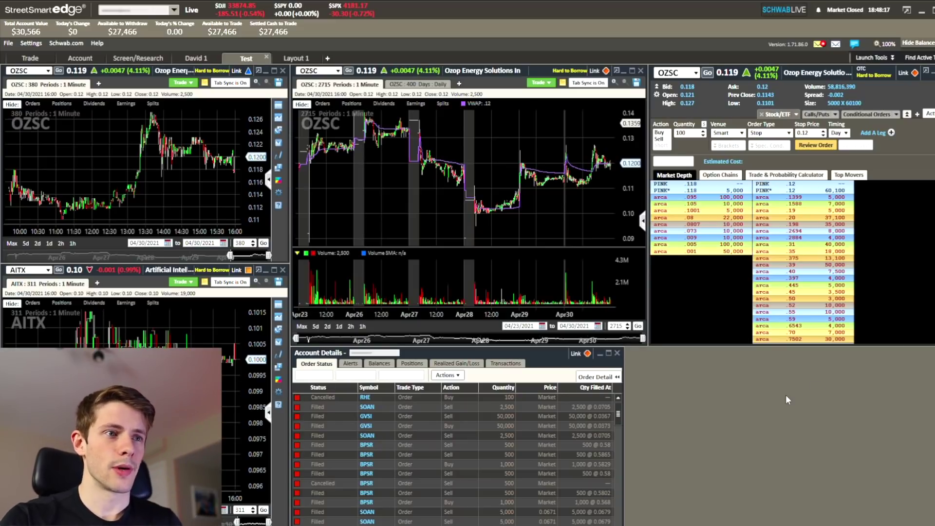
Place Account Details beneath the trade window and tighten its columns so Action directly follows Symbol
left_click_drag(392, 354, 750, 356)
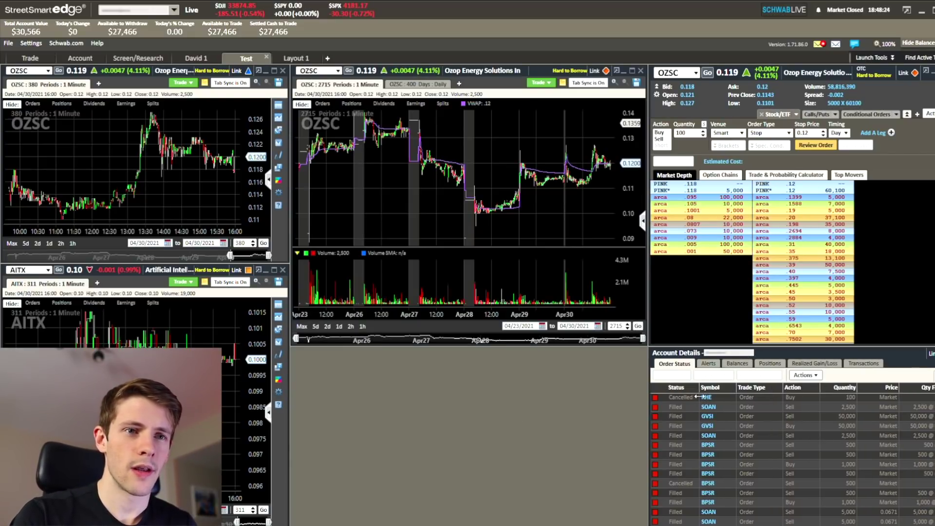
left_click_drag(716, 387, 695, 387)
mouse_move(778, 387)
left_mouse_down()
mouse_move(732, 389)
mouse_move(761, 390)
left_mouse_up()
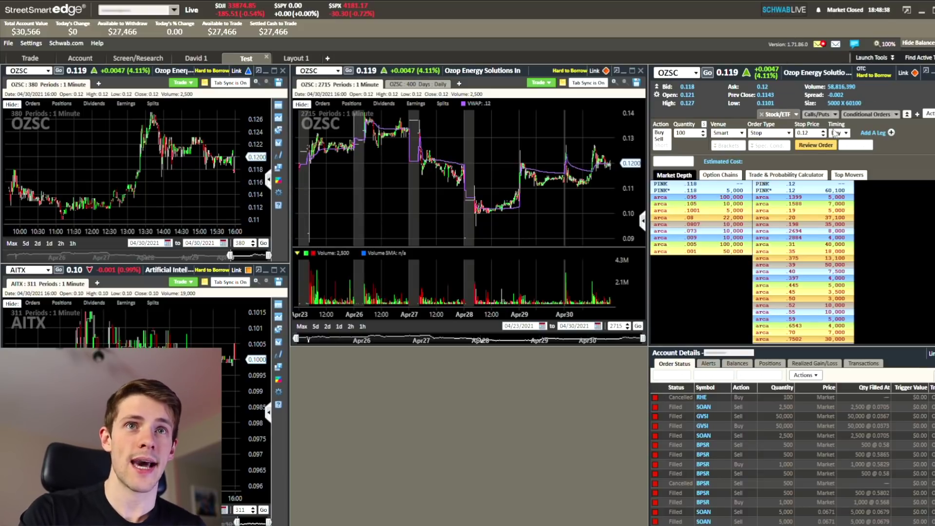
Open a second Account Details window beneath the central chart and show its Positions
left_click(884, 57)
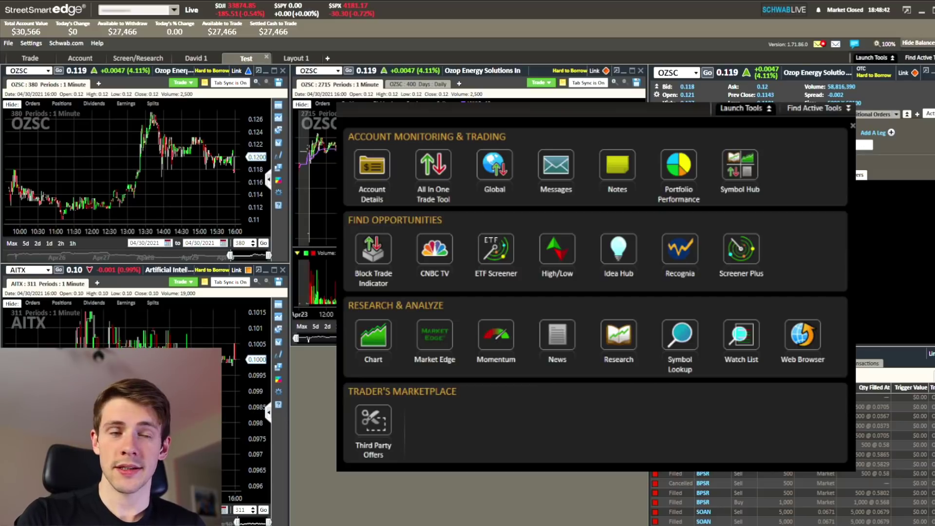
left_click(877, 58)
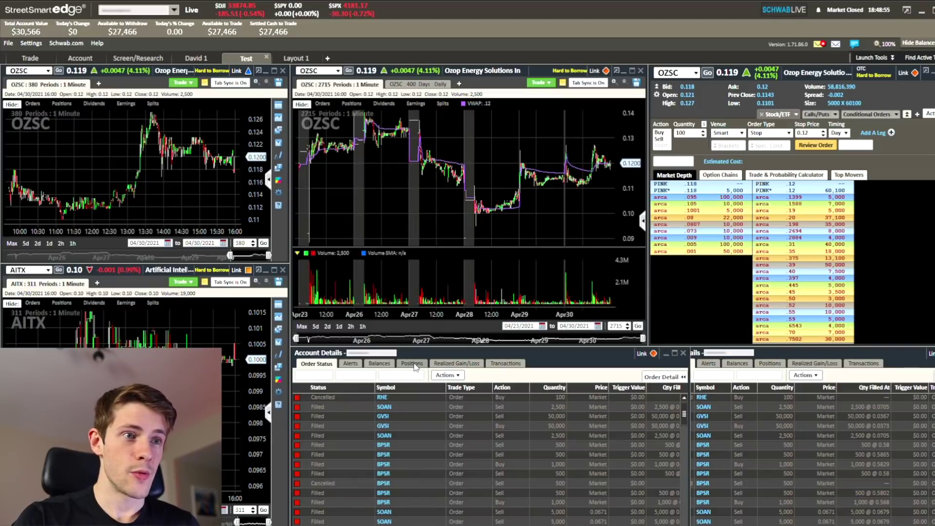
left_click(413, 365)
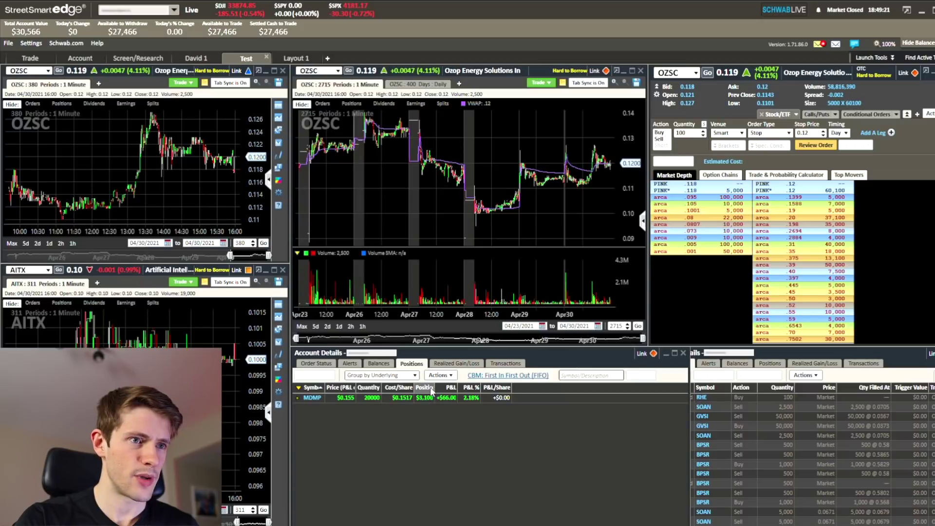
Widen the position value column and narrow the Positions window to match the chart above it
left_click_drag(432, 391, 445, 392)
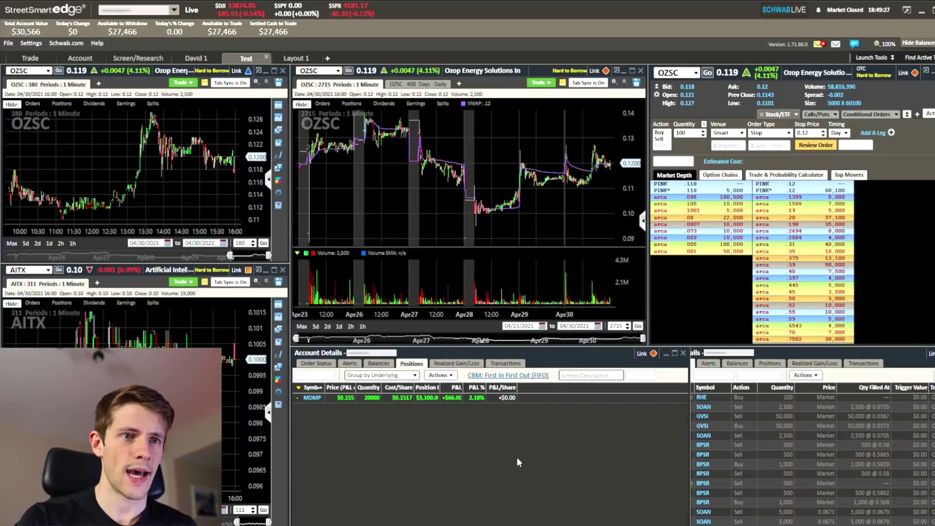
left_click_drag(689, 390, 652, 390)
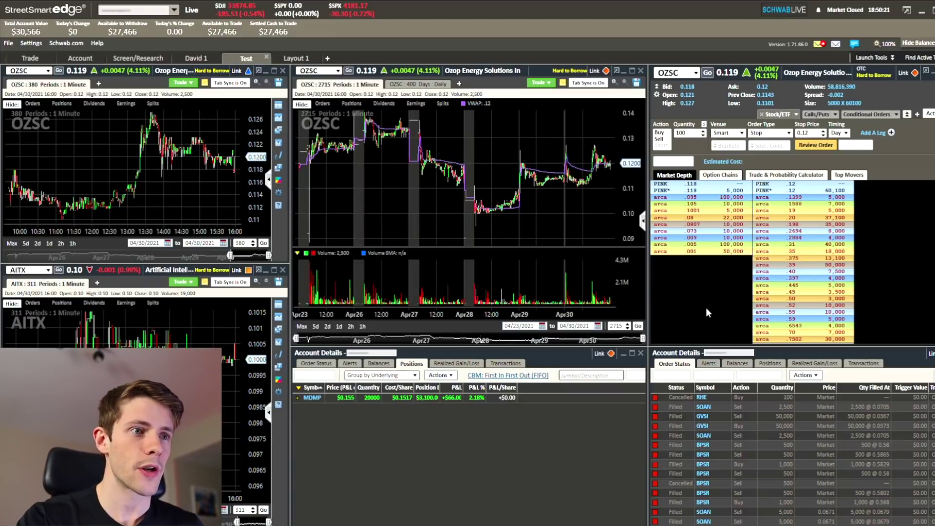
Check the account's Realized Gain/Loss view and return to Positions
left_click(456, 363)
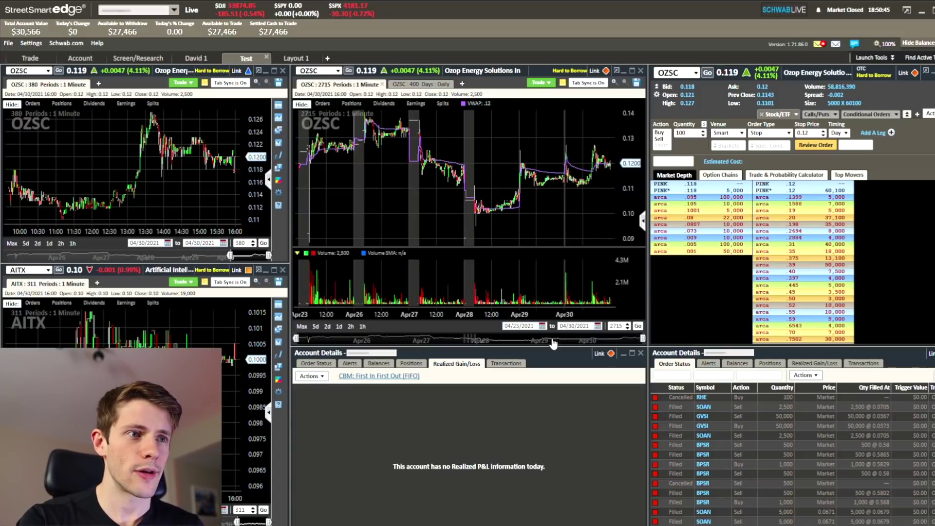
left_click(413, 365)
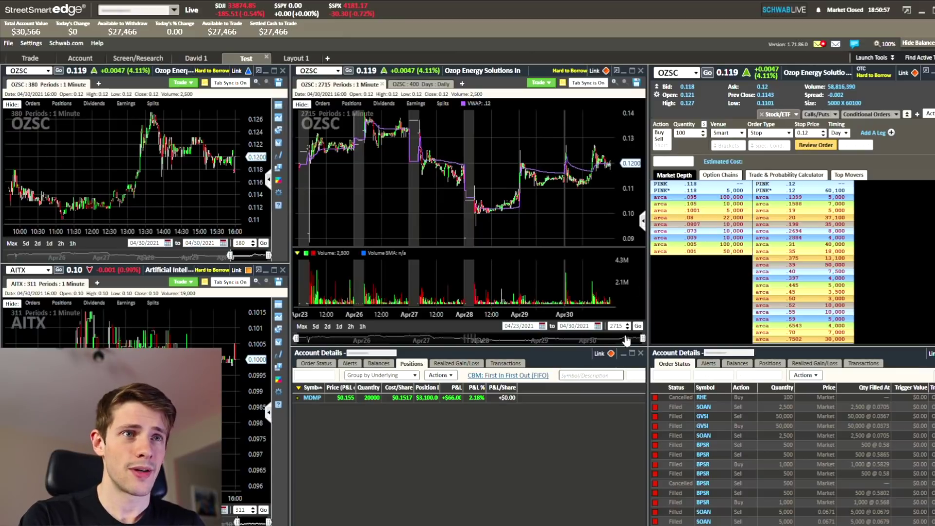
Zoom the central OZSC 1-minute chart to 685 periods
scroll(596, 215, "up", 2)
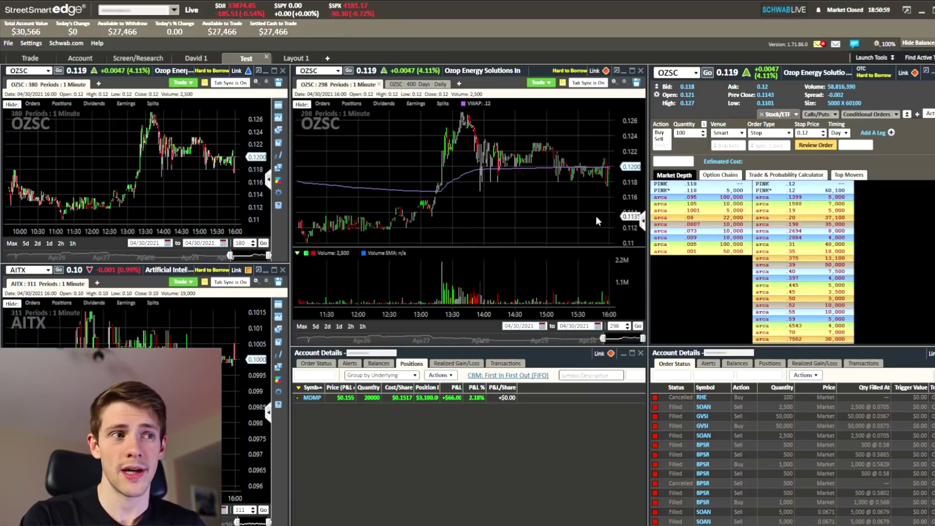
scroll(594, 213, "down", 2)
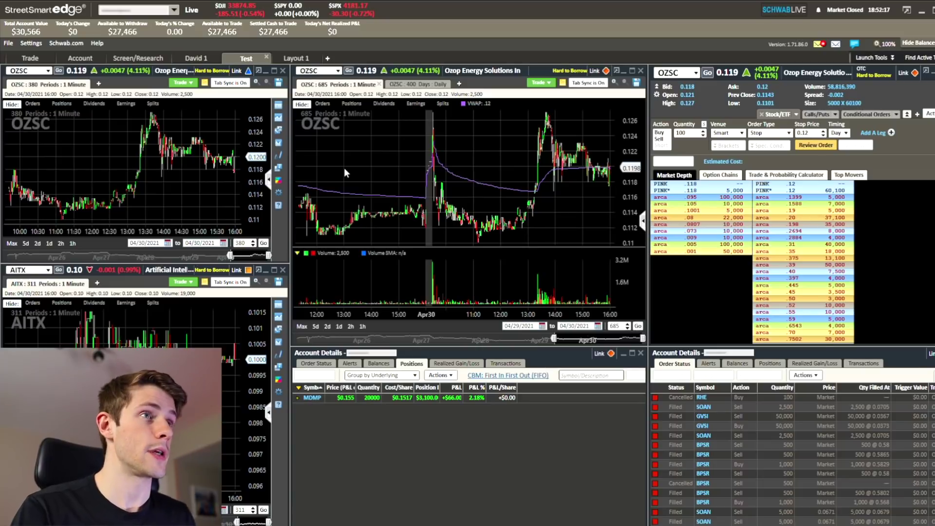
Remove Today's Net Realized P&L from the account balance bar
mouse_move(343, 28)
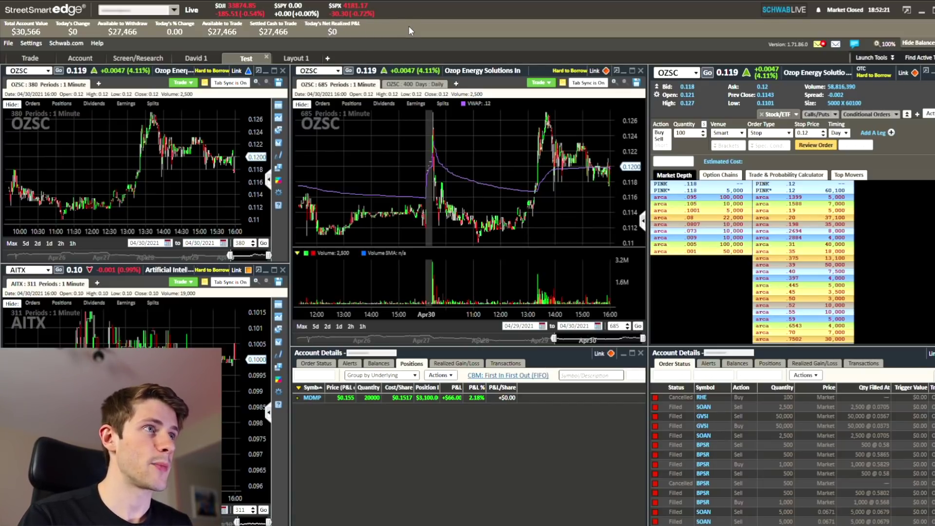
mouse_move(92, 26)
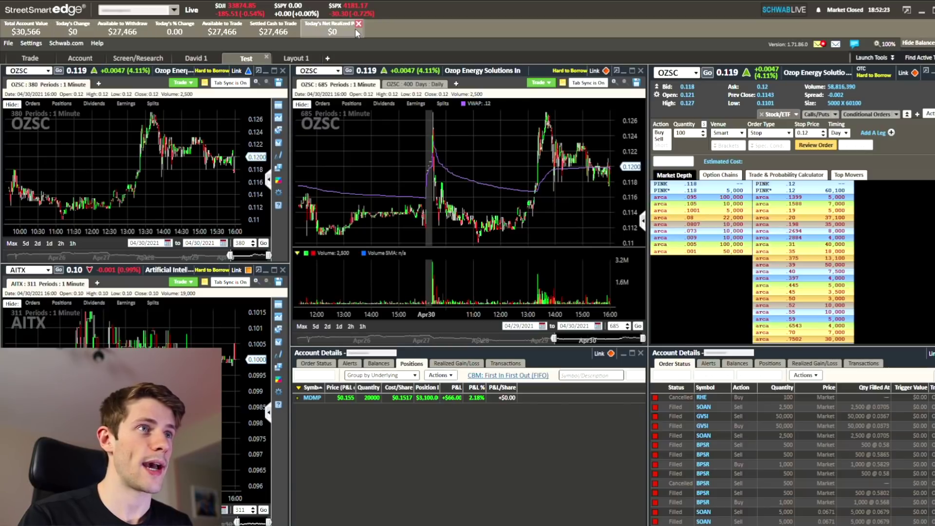
left_click(359, 24)
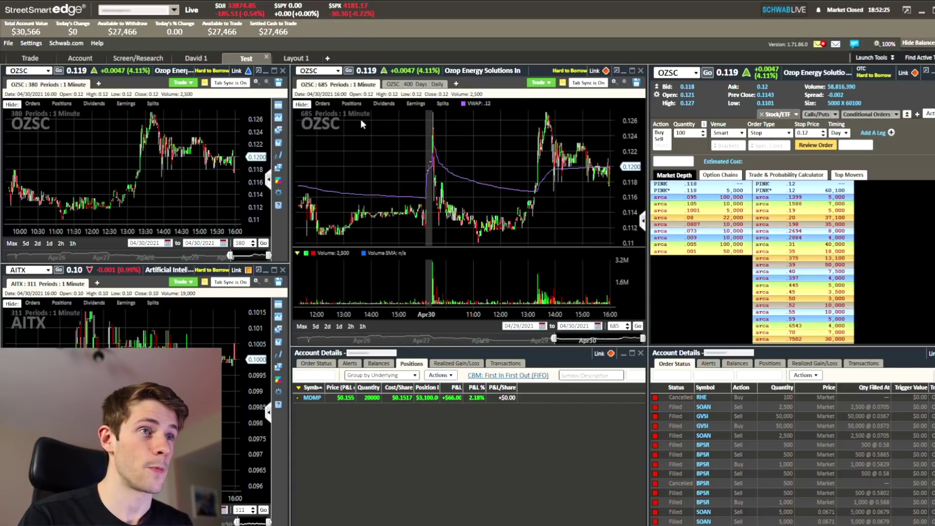